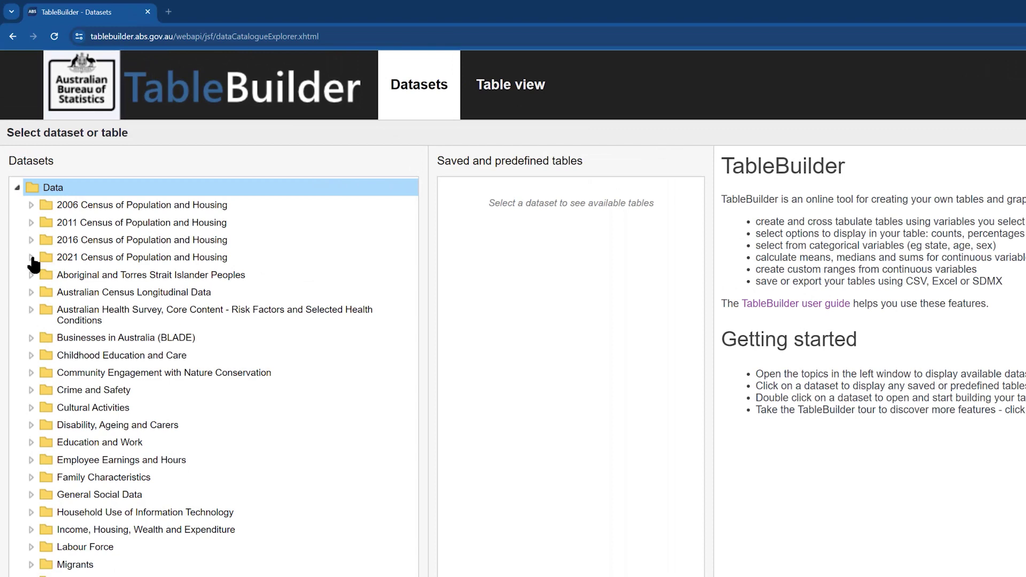
Open '2021 Census - employment, income and education' from 2021 Census > Census TableBuilder Basic.
left_click(32, 257)
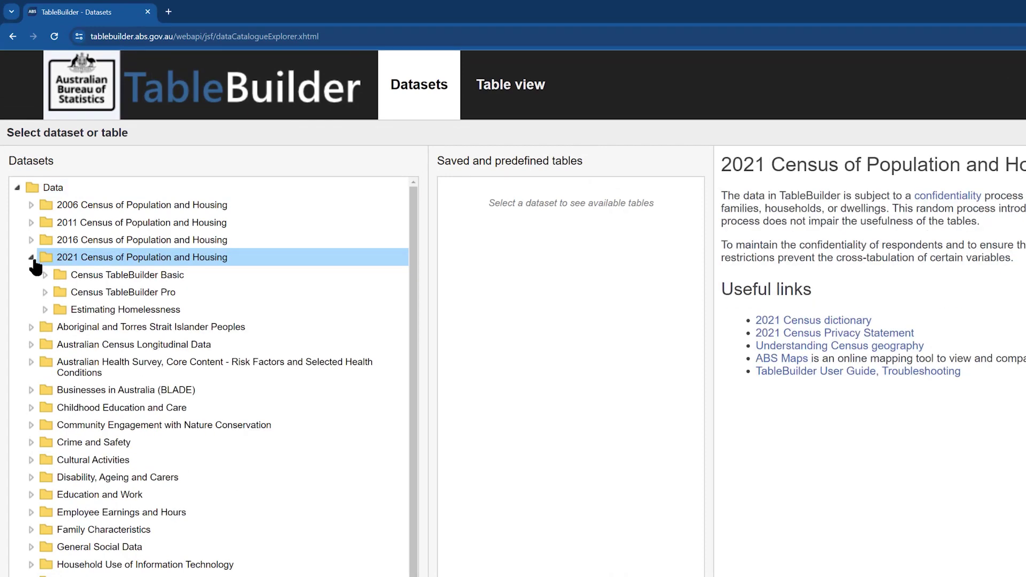
left_click(45, 275)
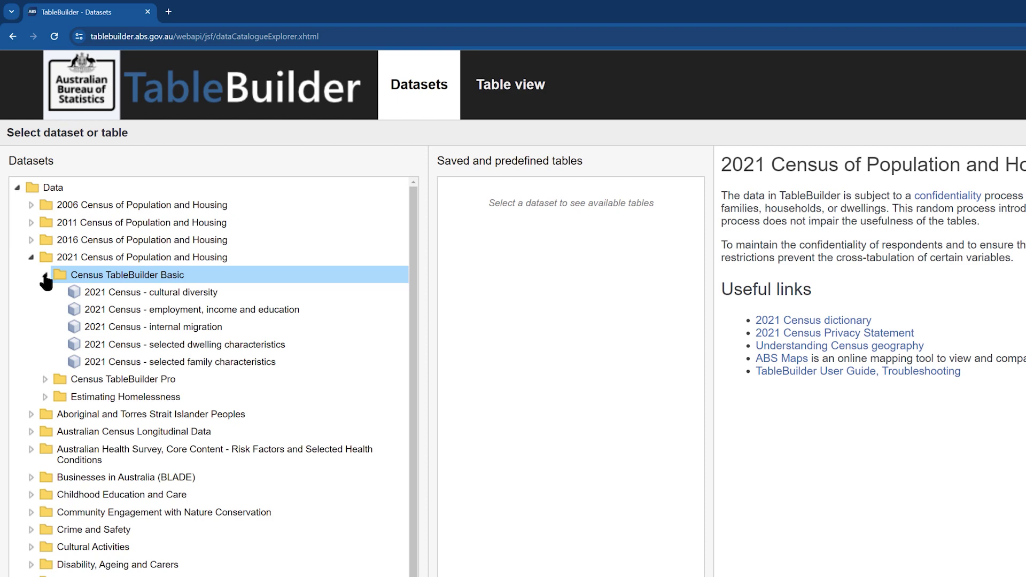
left_click(103, 315)
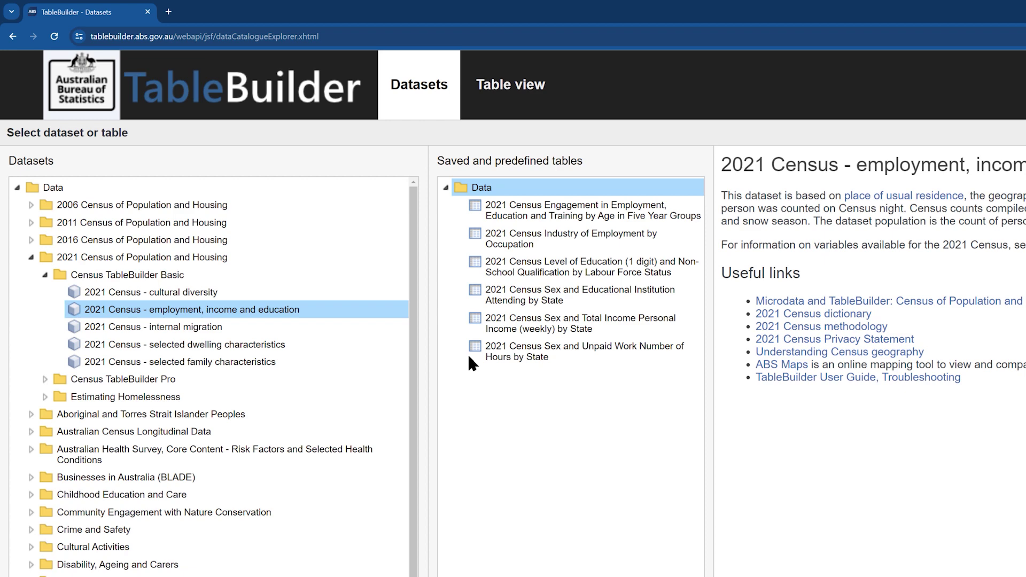
double_click(77, 313)
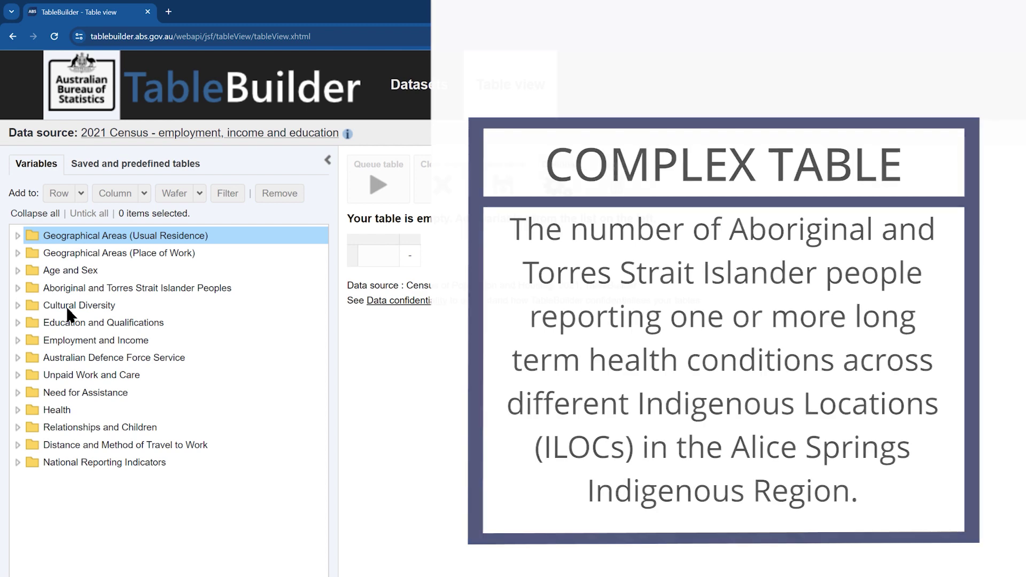
Expand Aboriginal and Torres Strait Islander Peoples, then INGP Indigenous Status, to list its five categories.
left_click(18, 289)
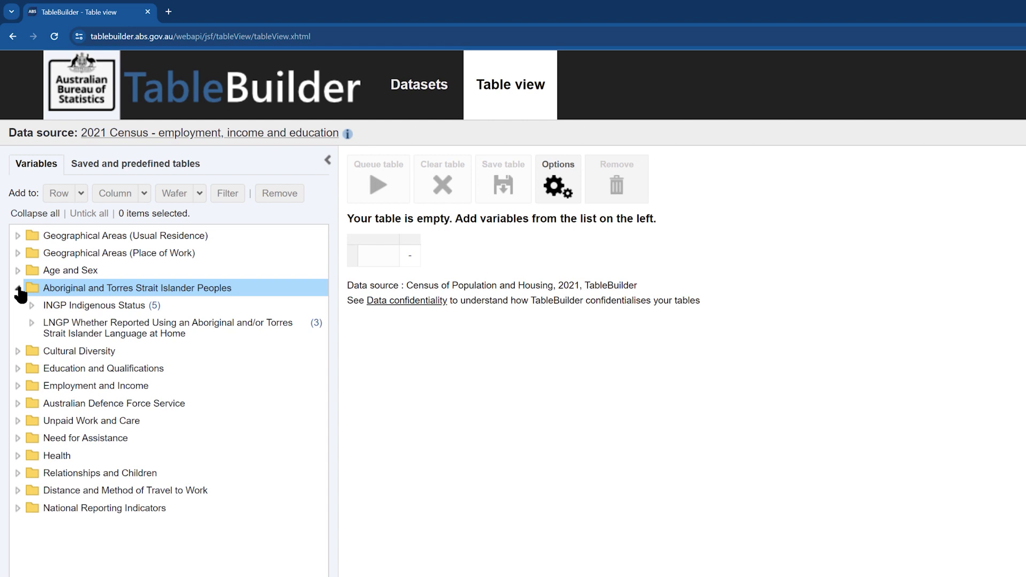
left_click(30, 307)
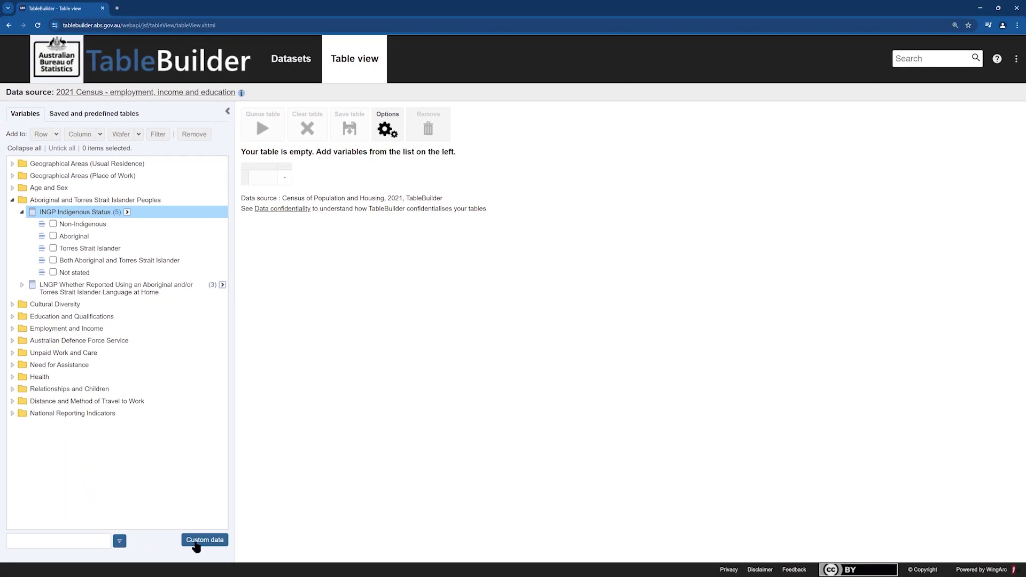
On the Custom data page, tick Aboriginal, Torres Strait Islander and Both under INGP Indigenous Status.
left_click(197, 541)
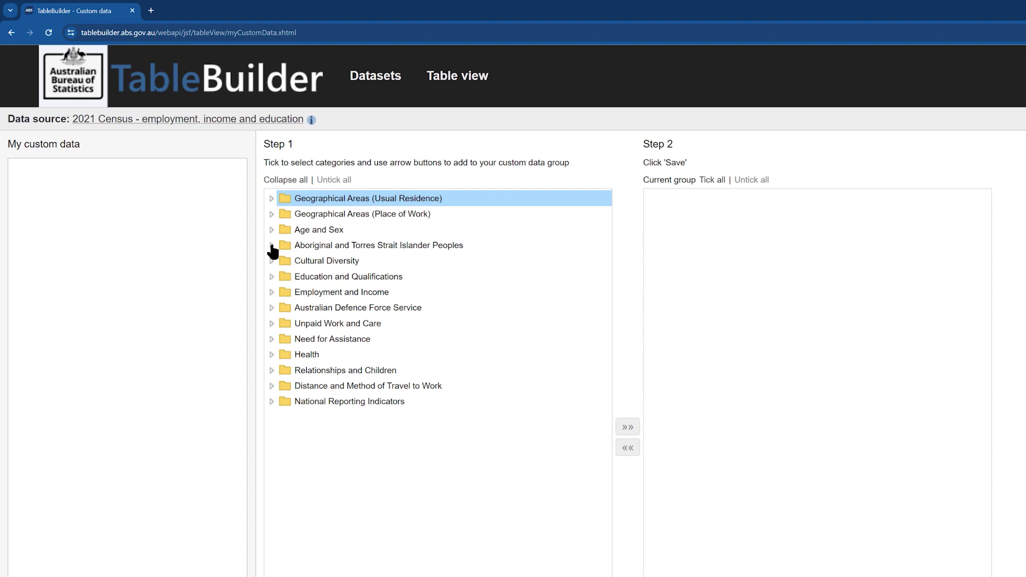
left_click(272, 246)
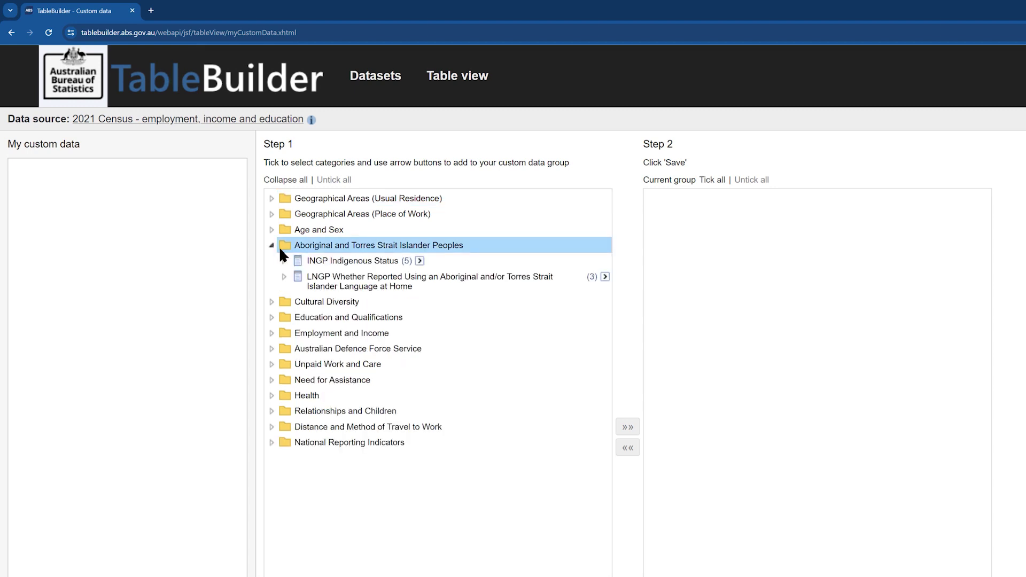
left_click(284, 262)
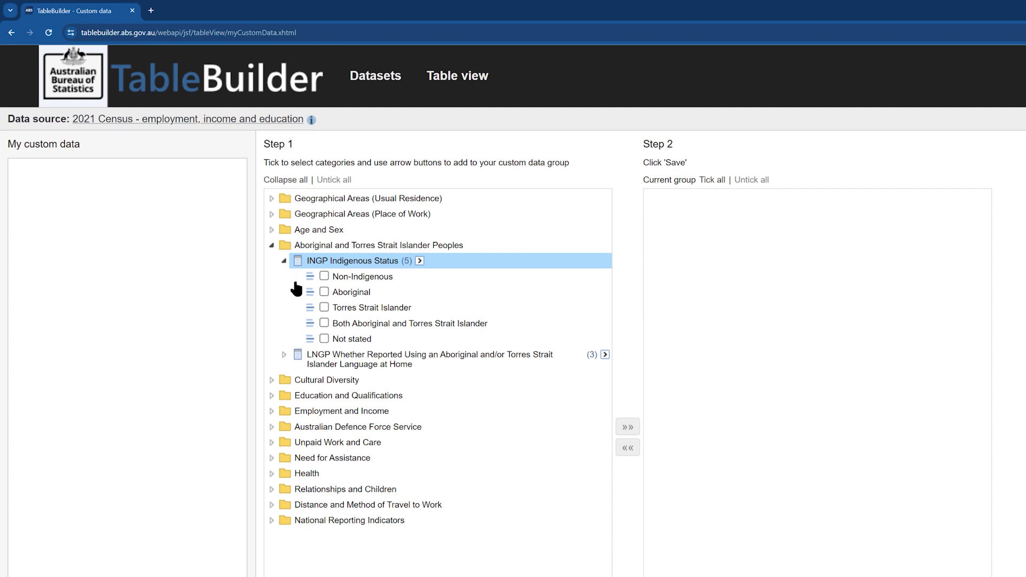
left_click(324, 292)
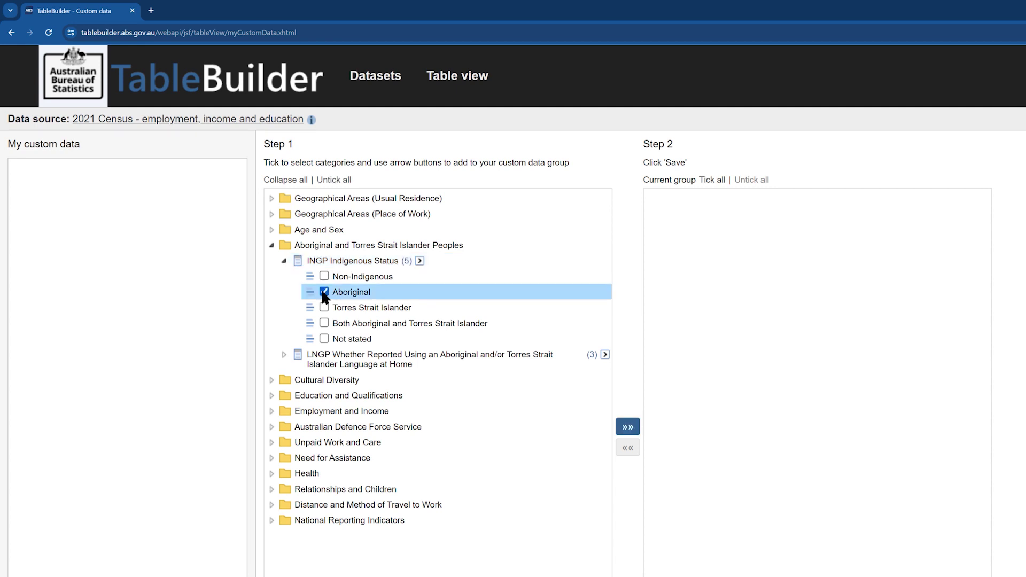
left_click(324, 307)
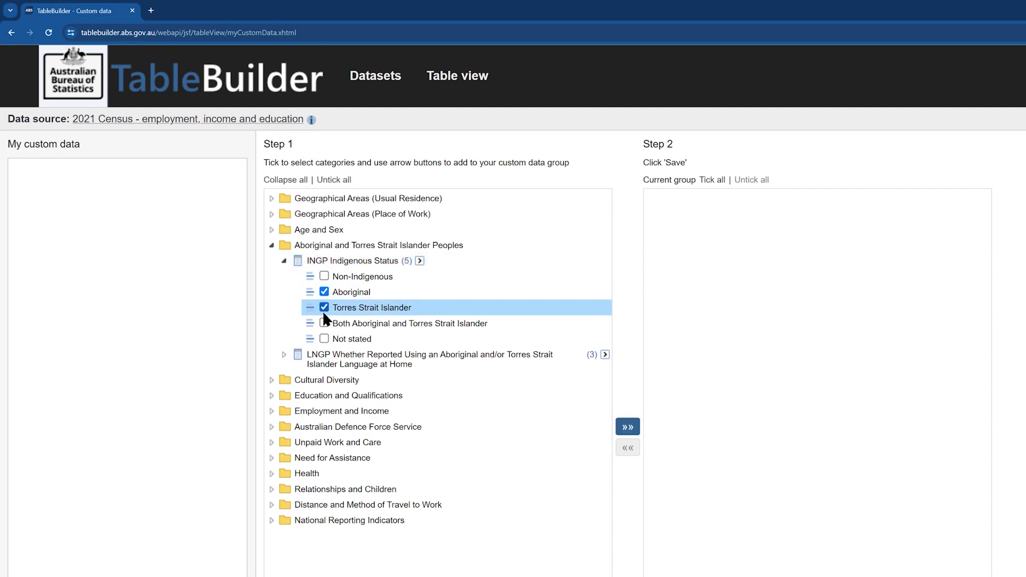
left_click(324, 322)
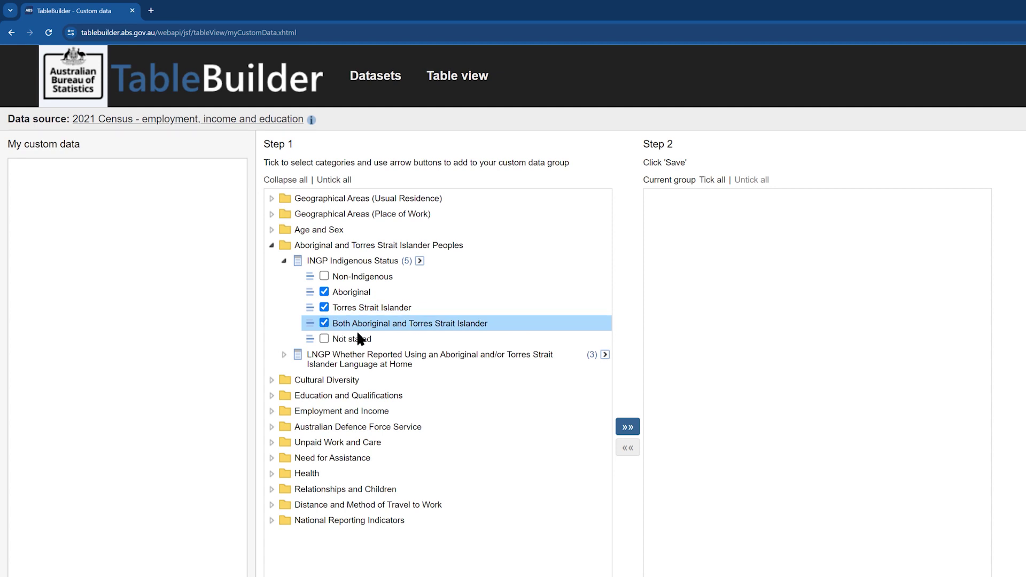
Add the three ticked categories and save the group as 'Aboriginal and/or Torres Strait Islander'.
left_click(627, 428)
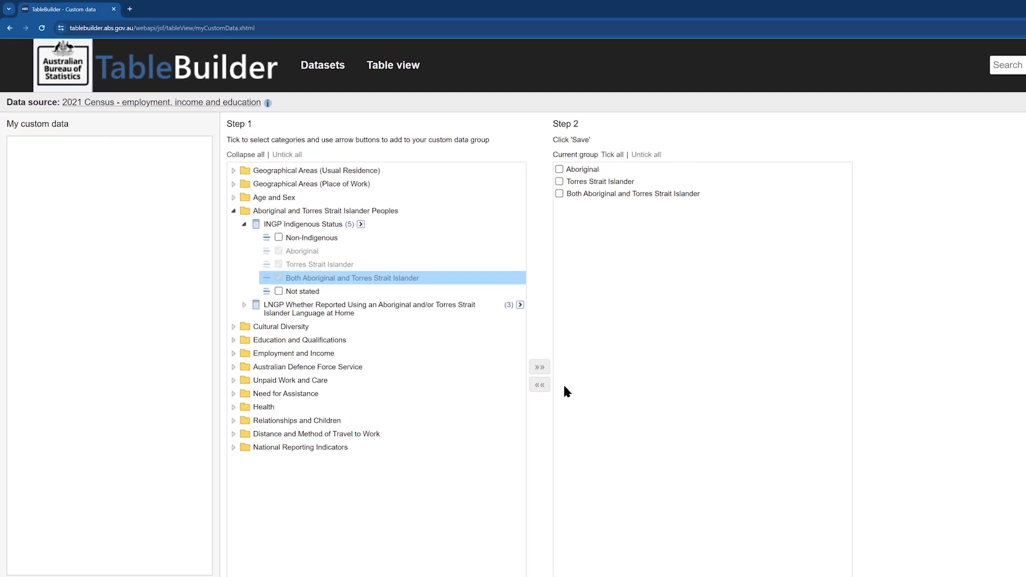
left_click(836, 576)
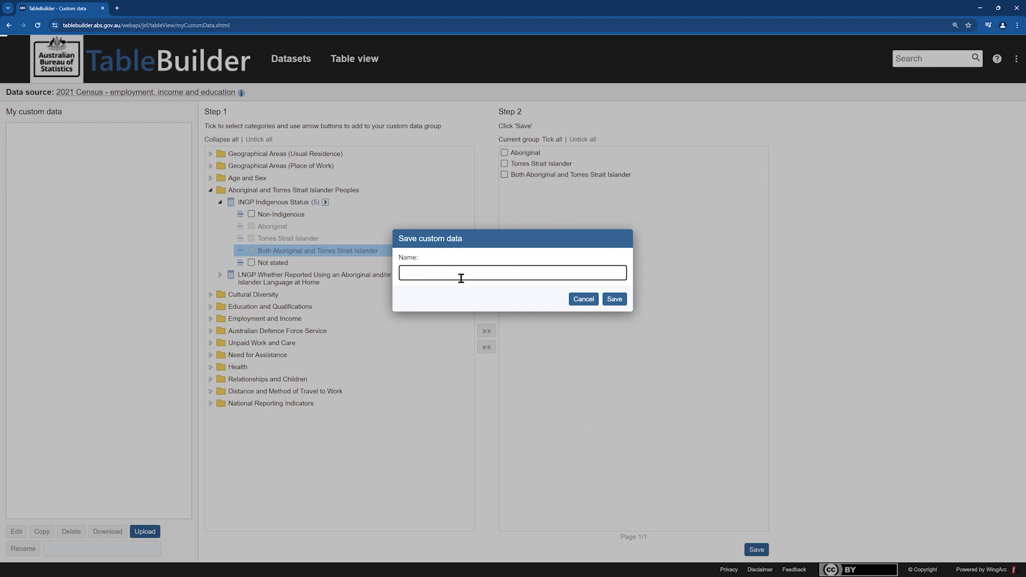
type("Aboriginal and/or Torres Strait Islander")
left_click(615, 299)
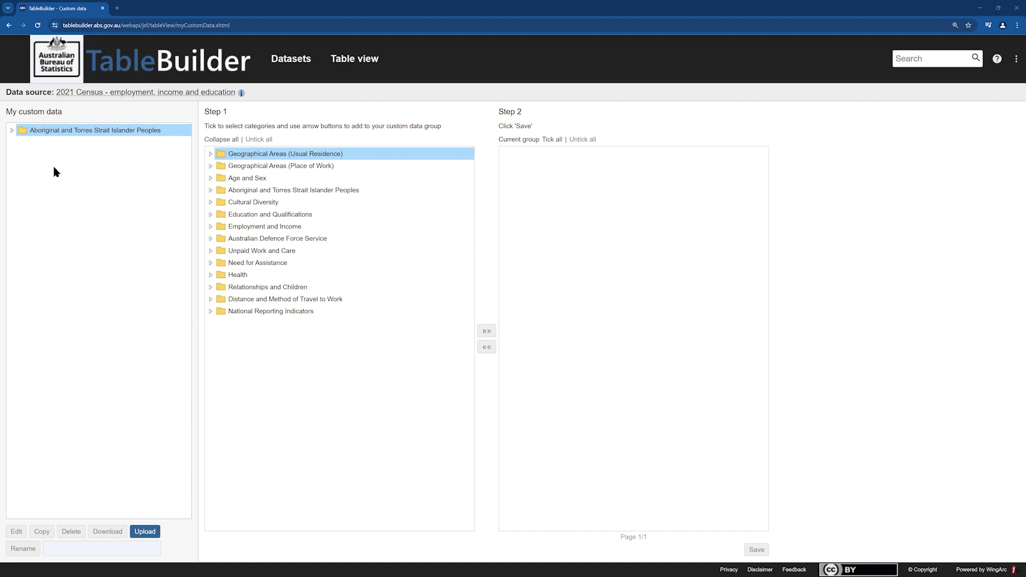
Check the new custom group under My custom data and return to the Table view.
left_click(12, 130)
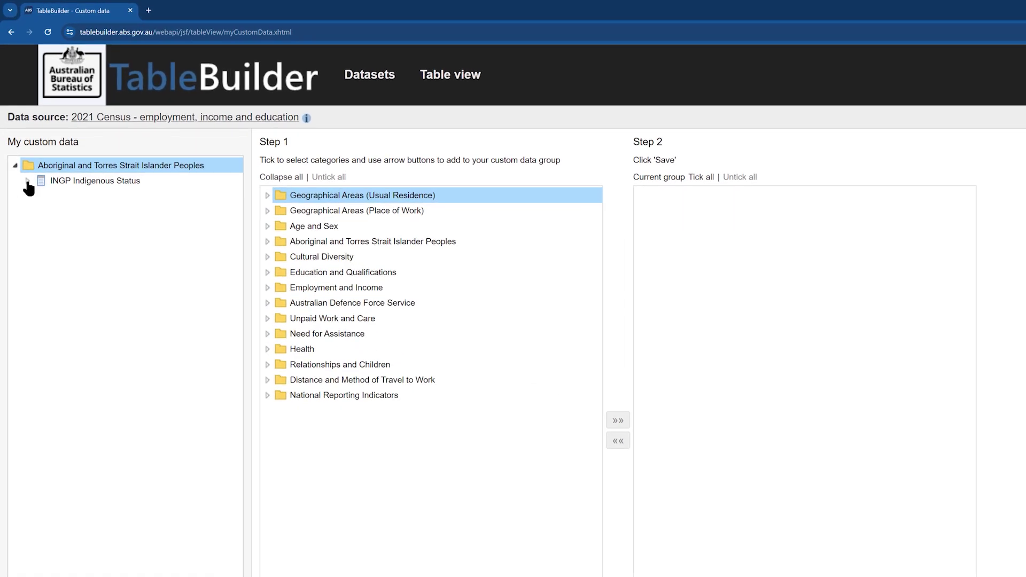
left_click(28, 181)
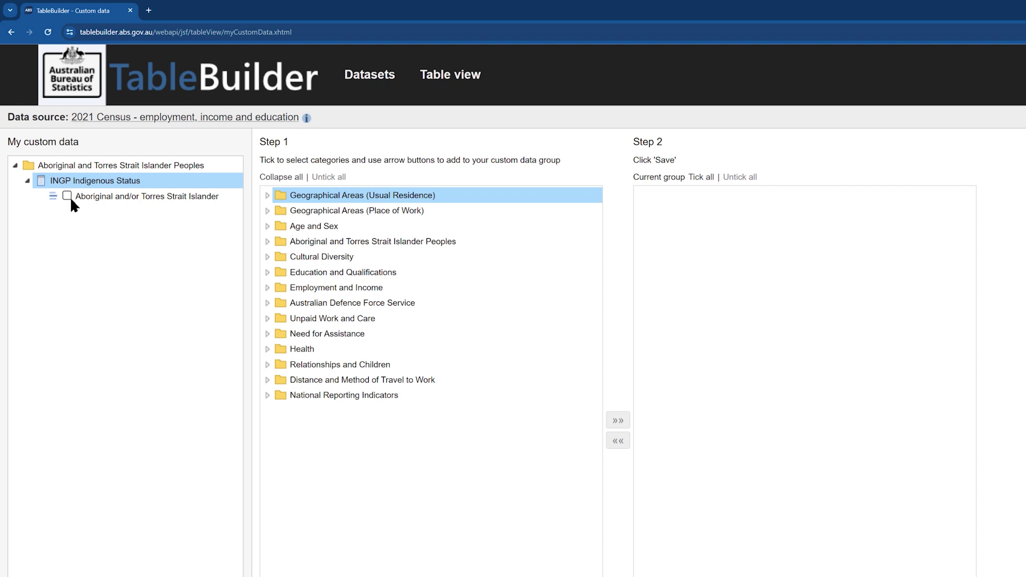
left_click(436, 80)
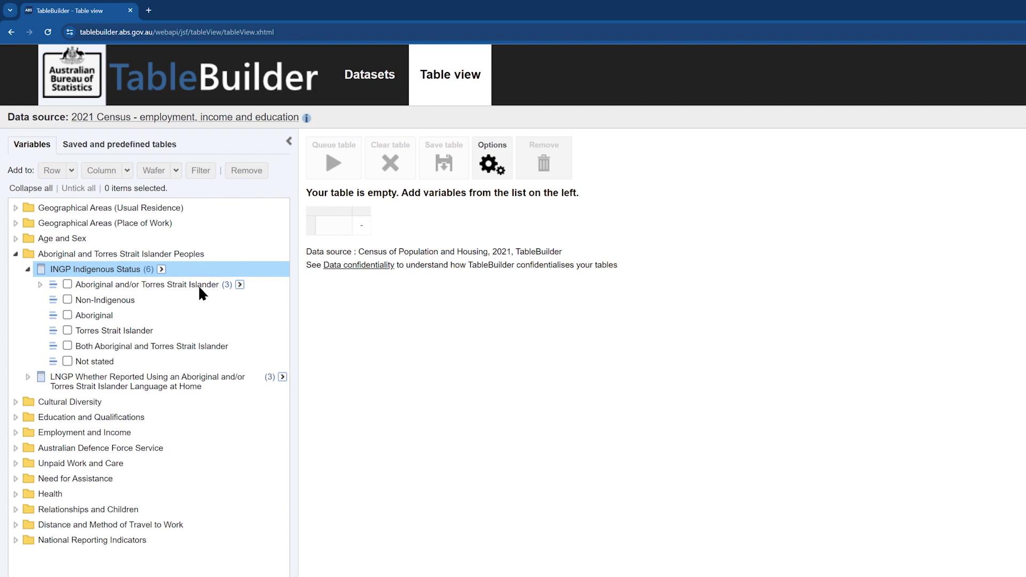
Add Aboriginal and/or Torres Strait Islander, Non-Indigenous and Not stated as table columns.
left_click(68, 285)
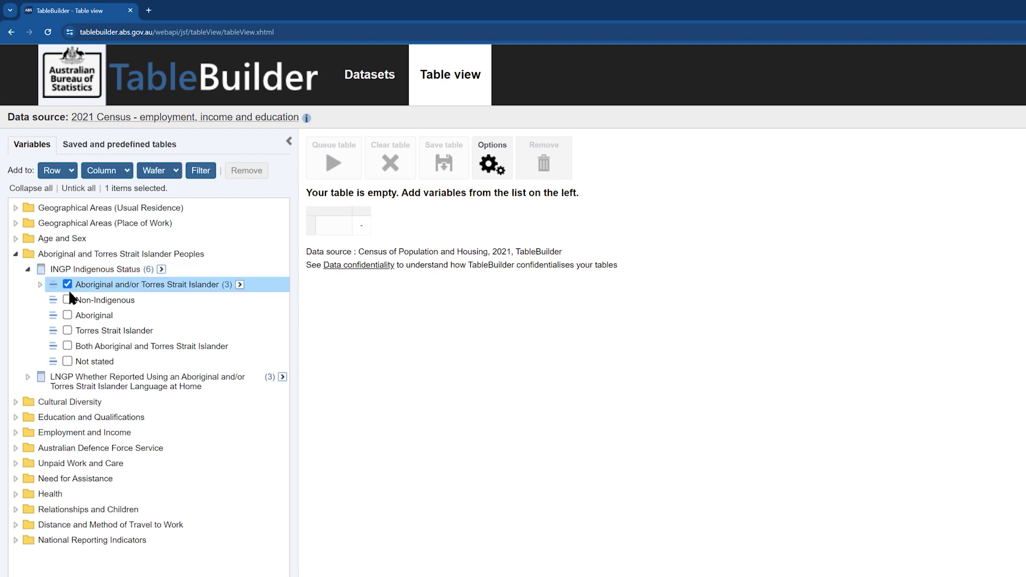
left_click(67, 300)
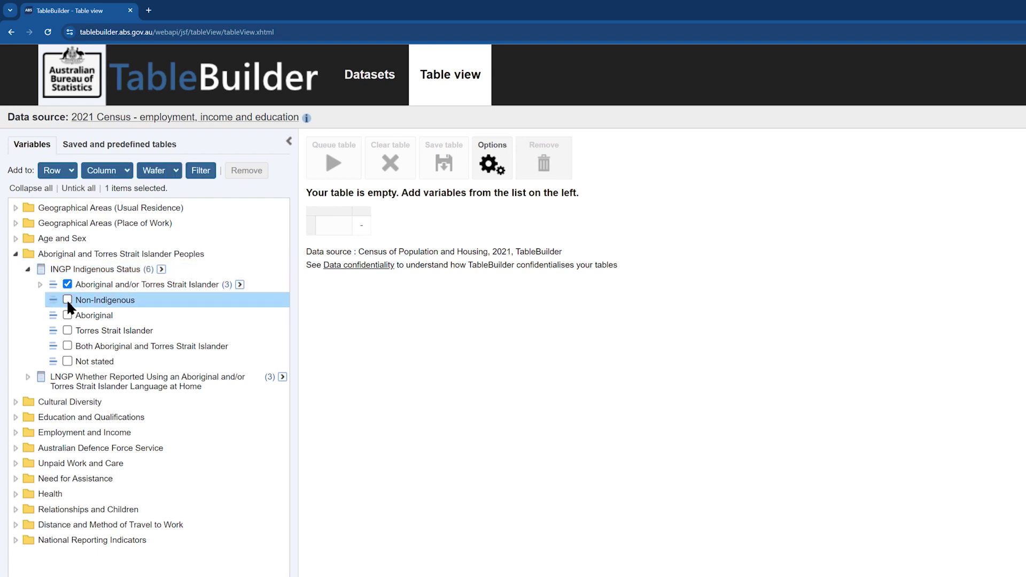
left_click(67, 360)
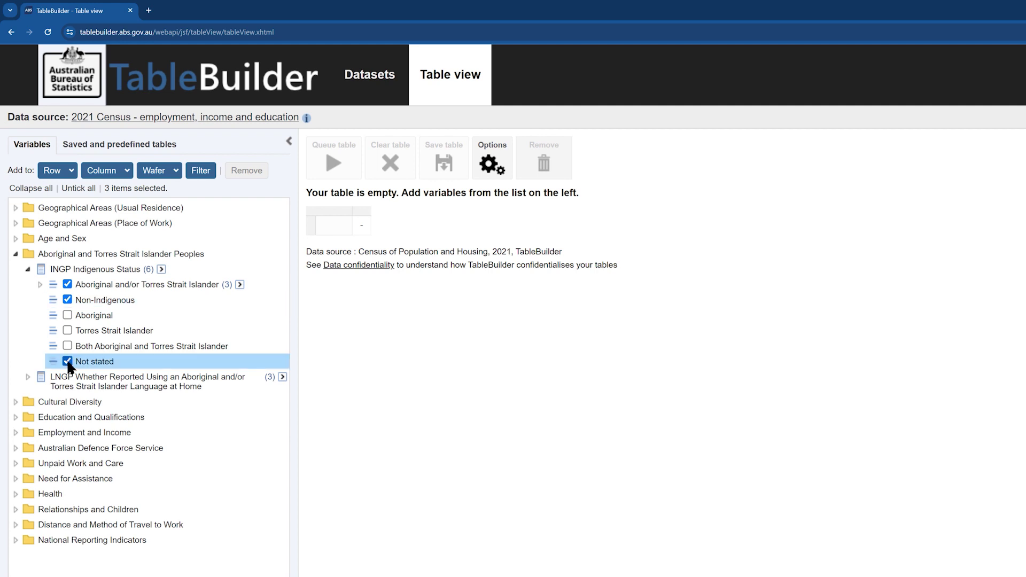
left_click(103, 171)
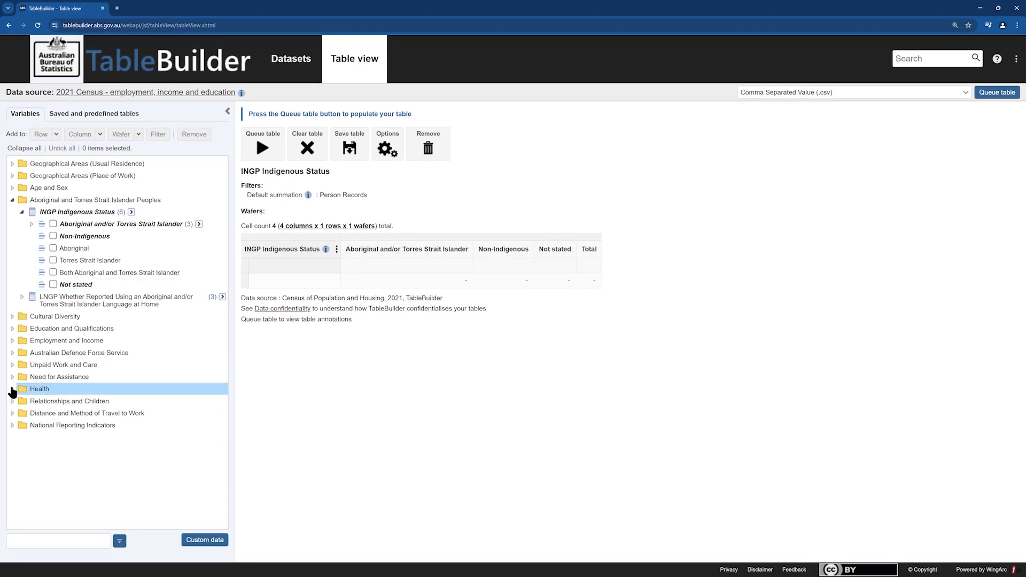
Add the HLTHP categories (Does not have, Has one or more, Not stated) as table rows.
left_click(12, 391)
left_click(22, 402)
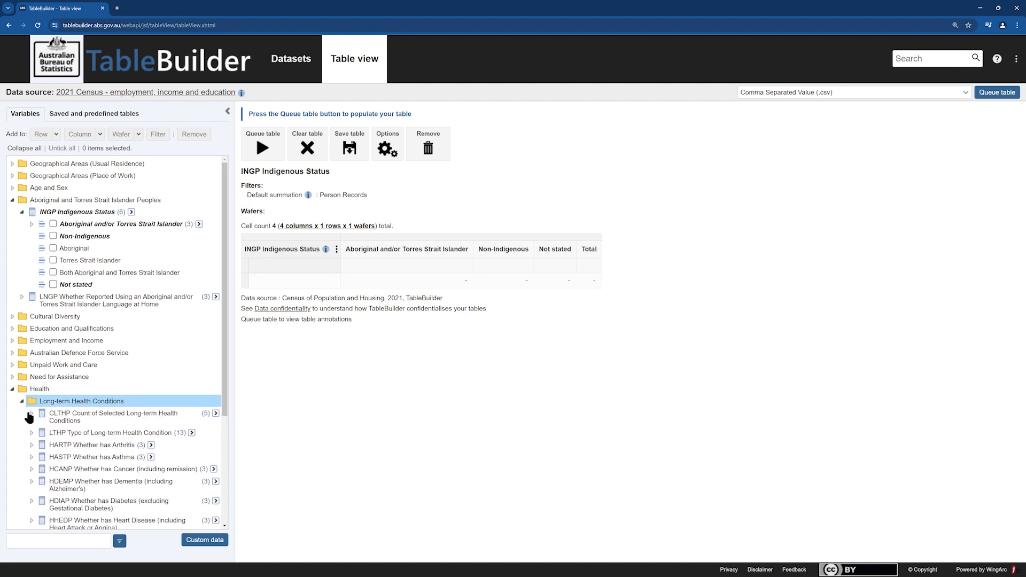
scroll(37, 435, "down", 3)
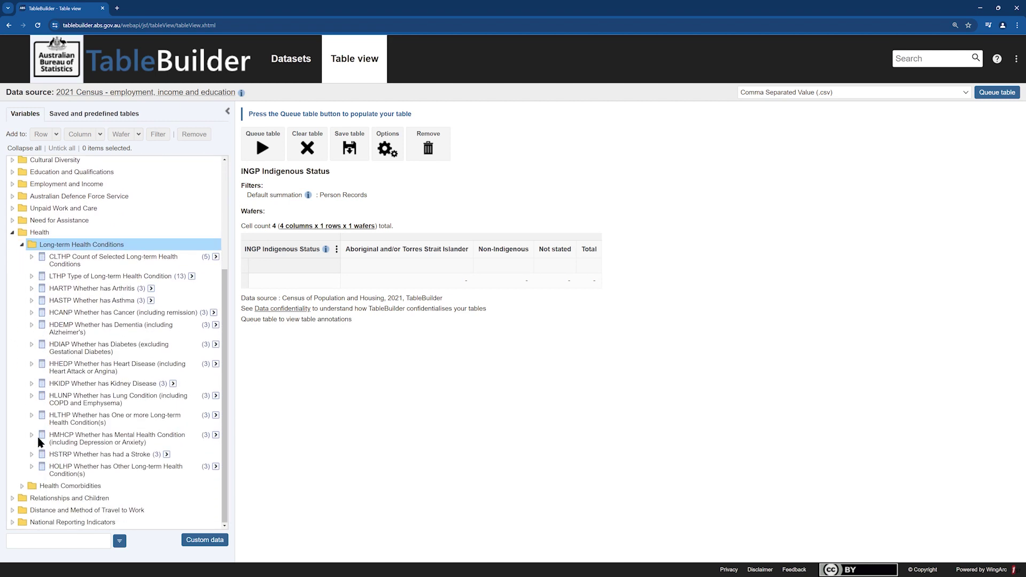
left_click(31, 416)
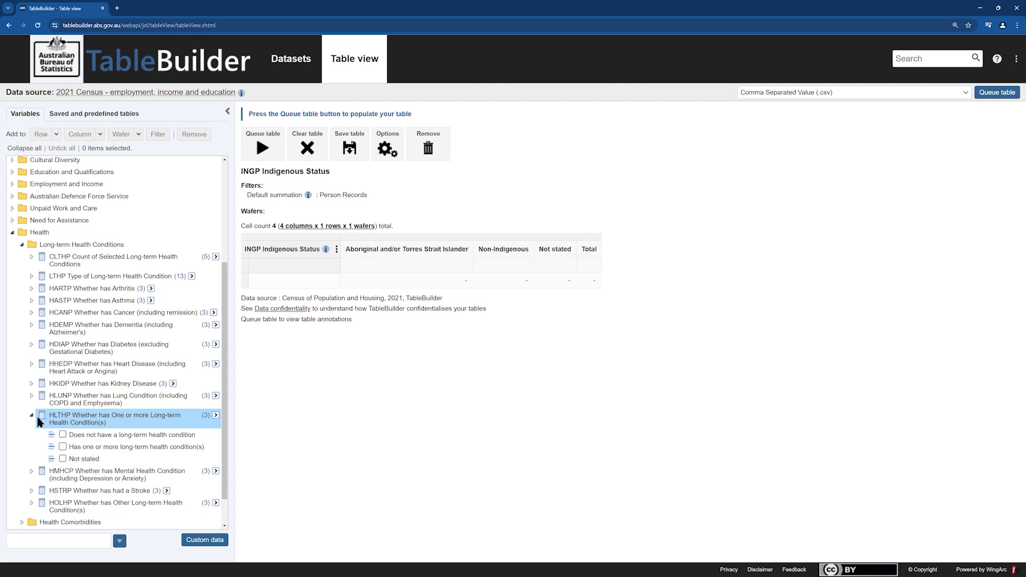
left_click(63, 434)
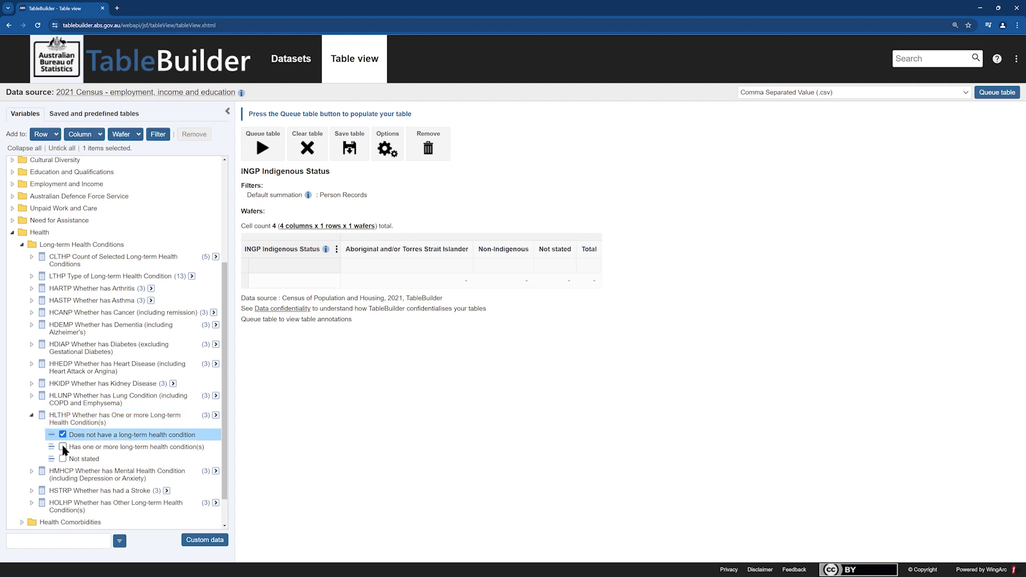
left_click(63, 447)
left_click(63, 459)
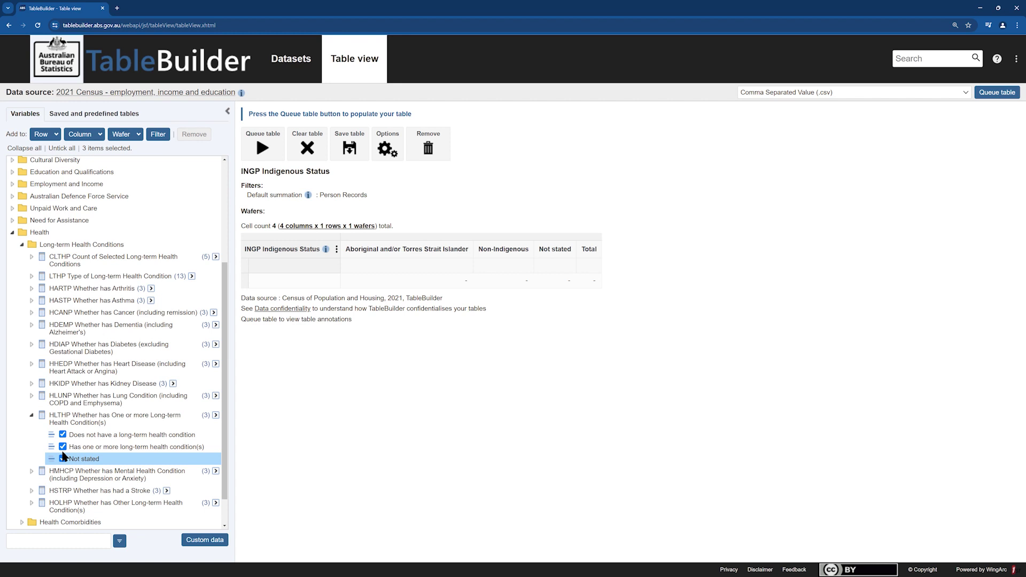
left_click(42, 136)
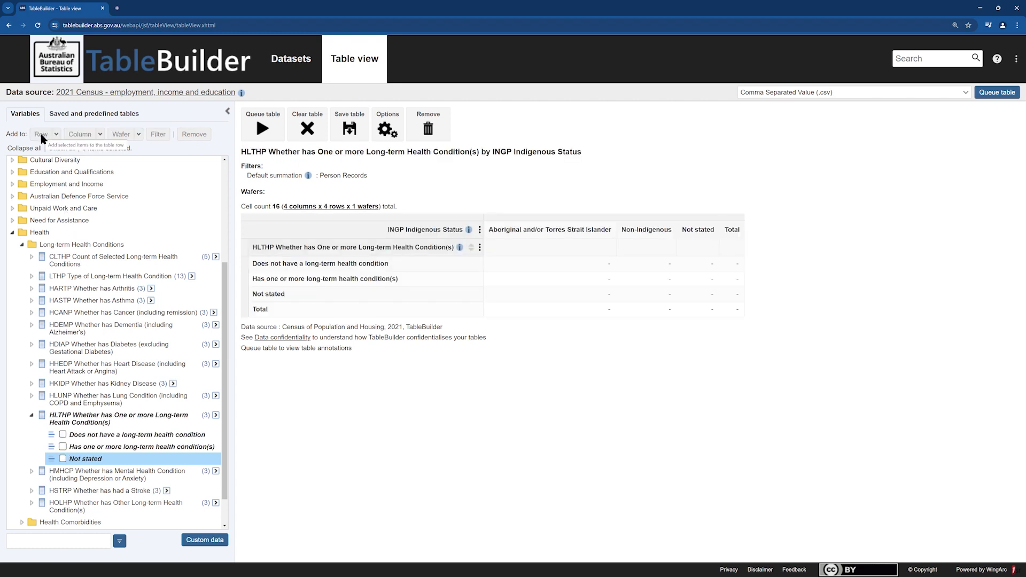
Collapse the Health and Aboriginal folders and expand Geographical Areas (Usual Residence).
left_click(13, 233)
left_click(13, 200)
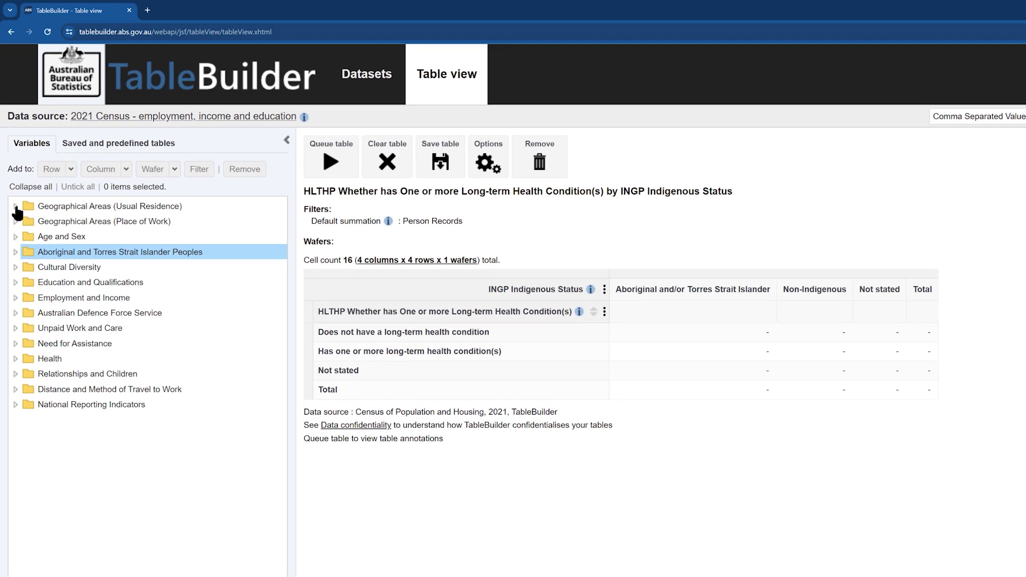
left_click(16, 207)
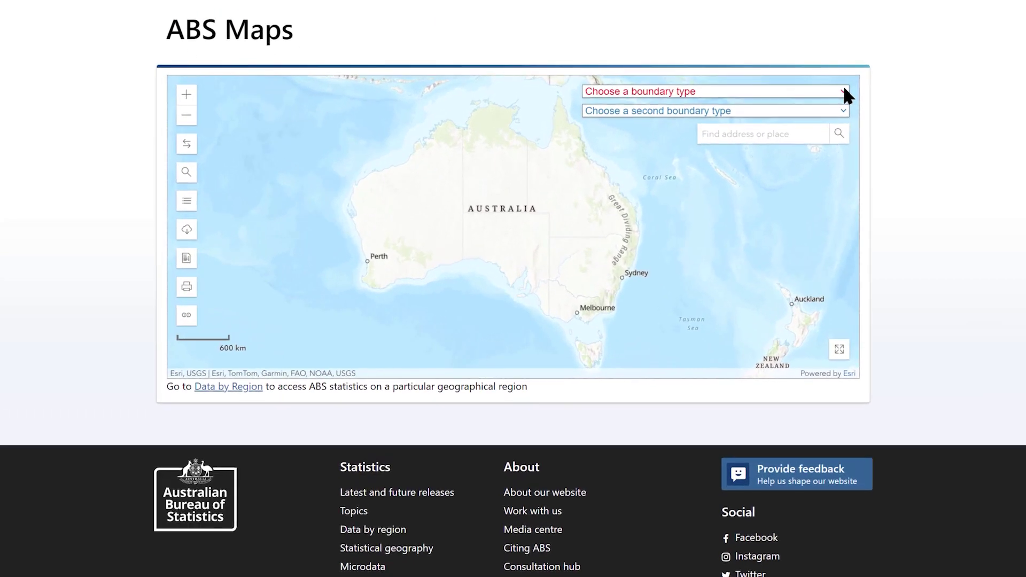
Open the ABS Maps boundary type dropdown, which lists 2021 Indigenous Location (ILOC).
left_click(722, 164)
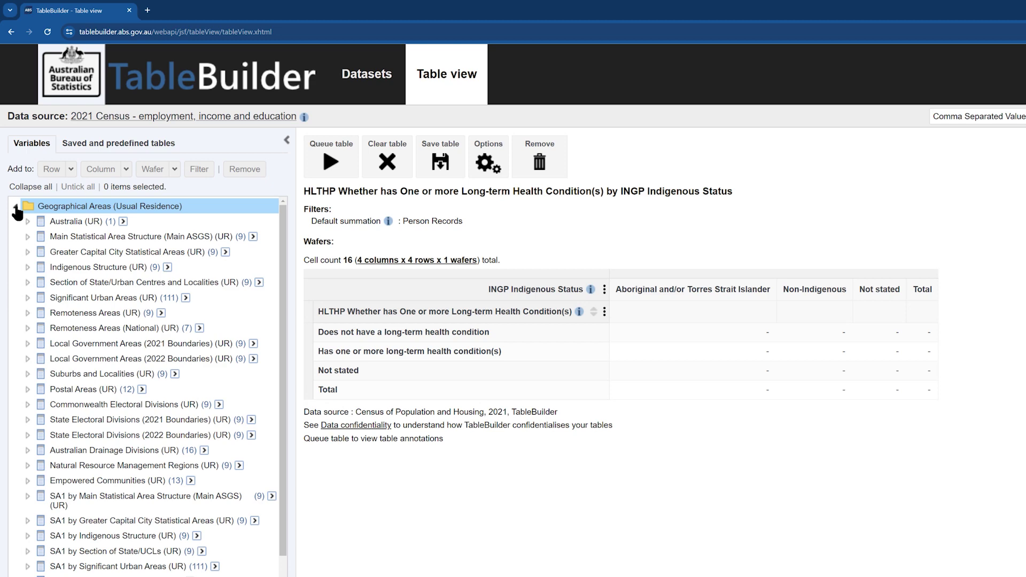
Browse the Main ASGS, Indigenous, Remoteness and Local Government Area geography structures.
left_click(27, 236)
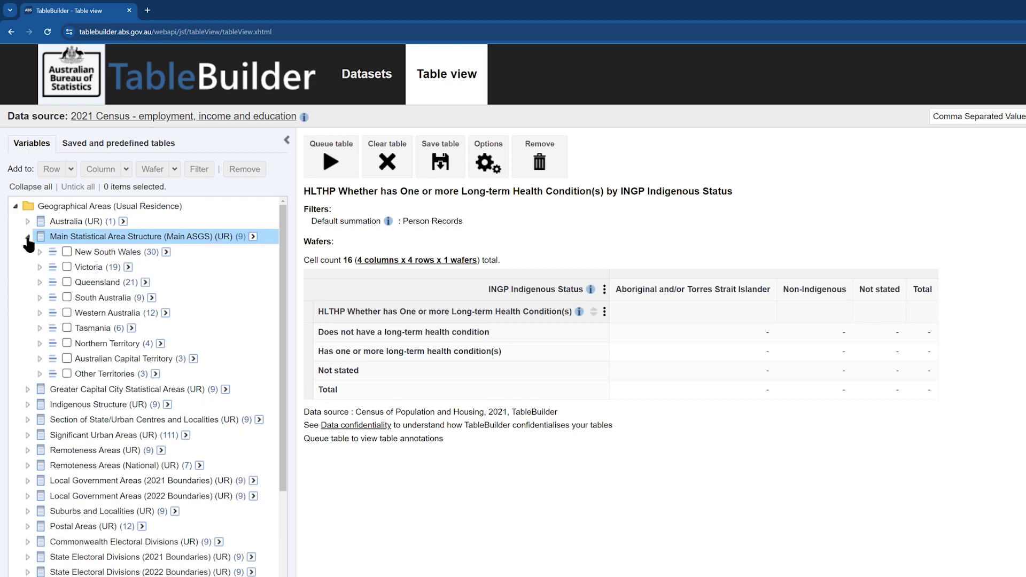
left_click(28, 237)
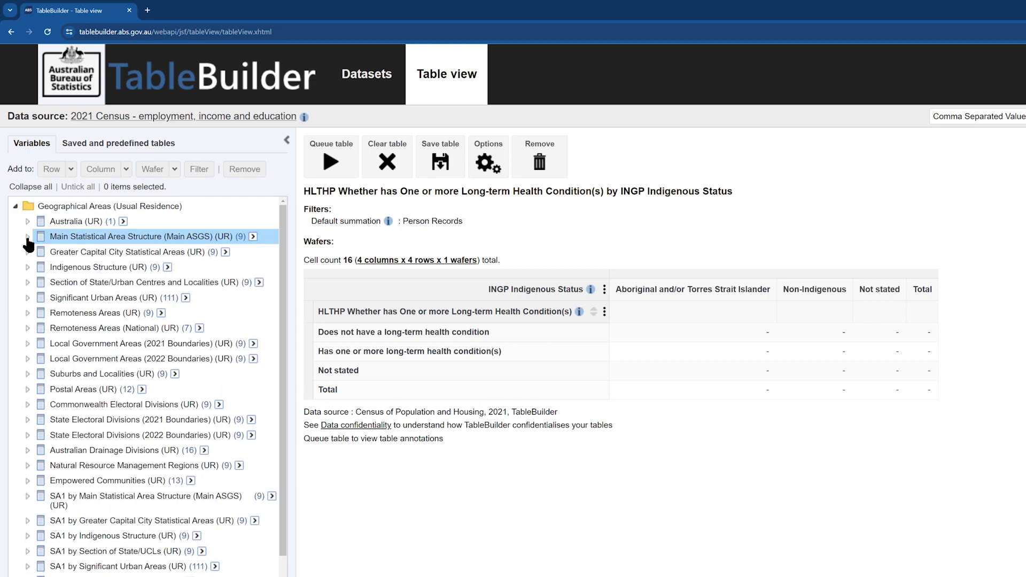
left_click(27, 267)
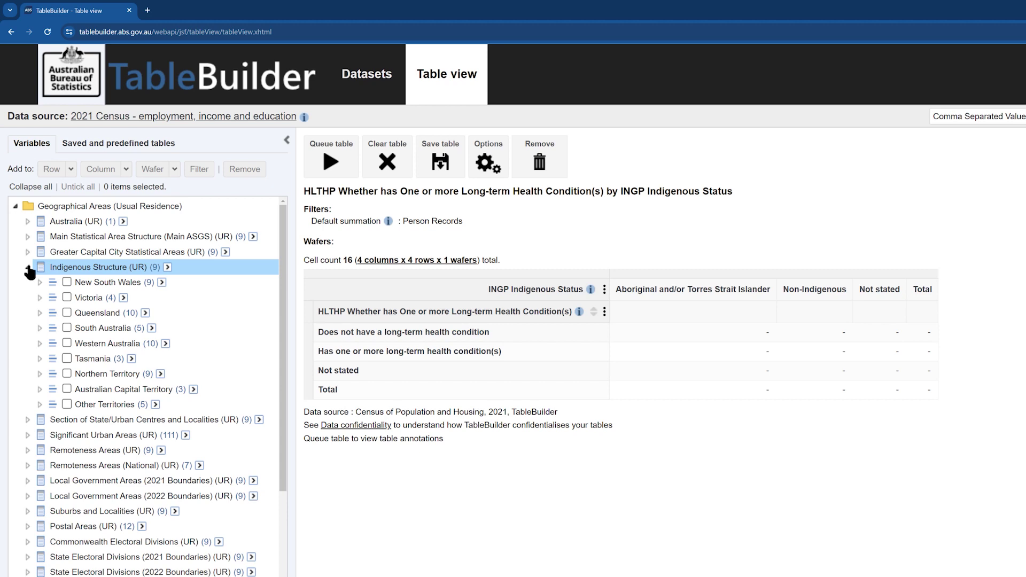
left_click(27, 267)
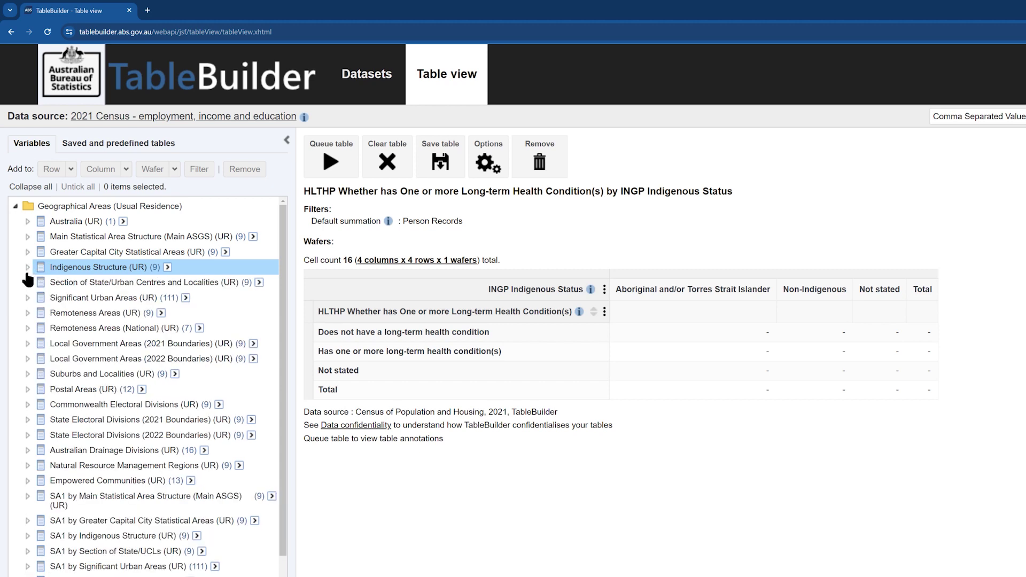
left_click(28, 314)
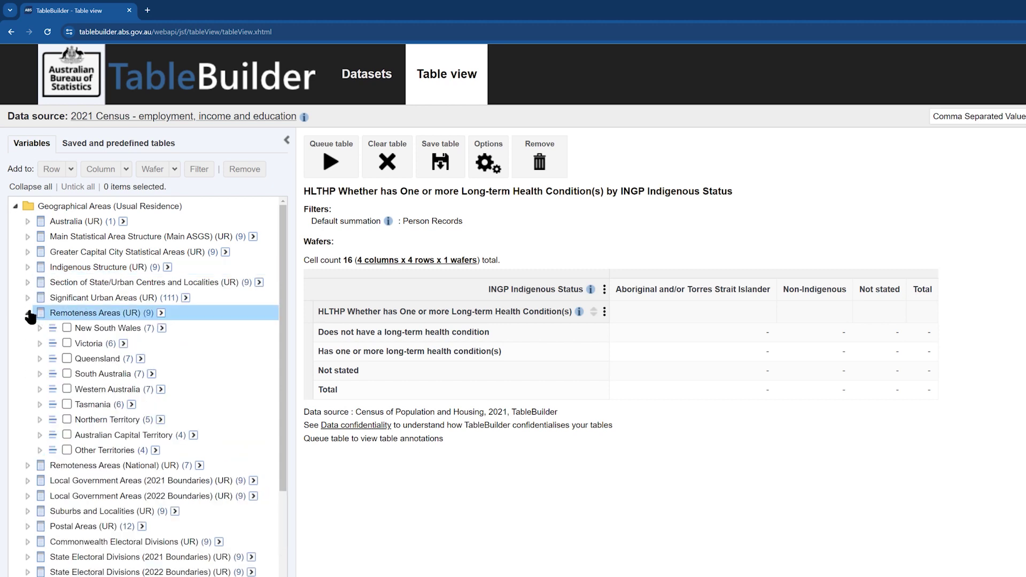
left_click(28, 314)
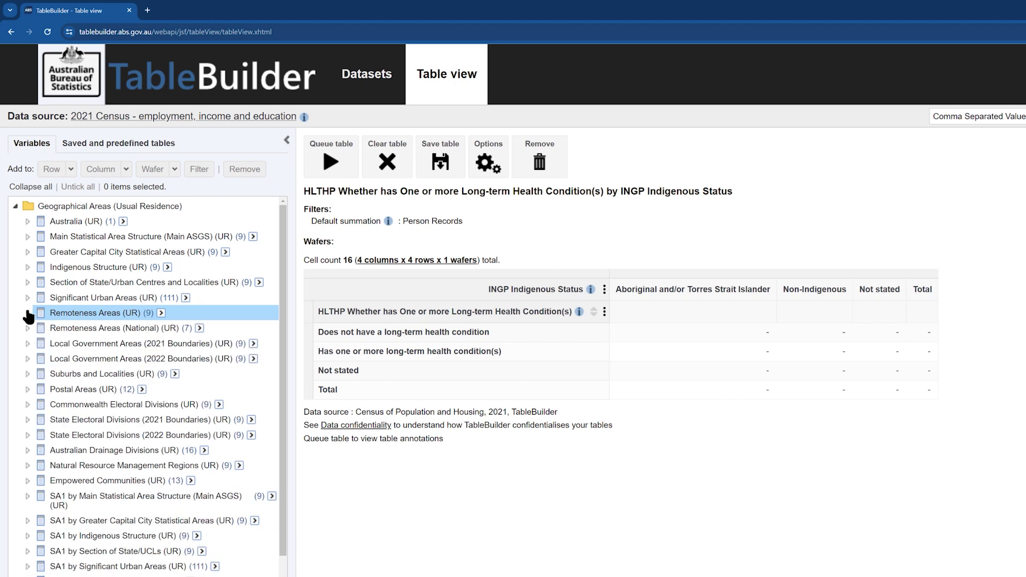
left_click(28, 344)
left_click(29, 344)
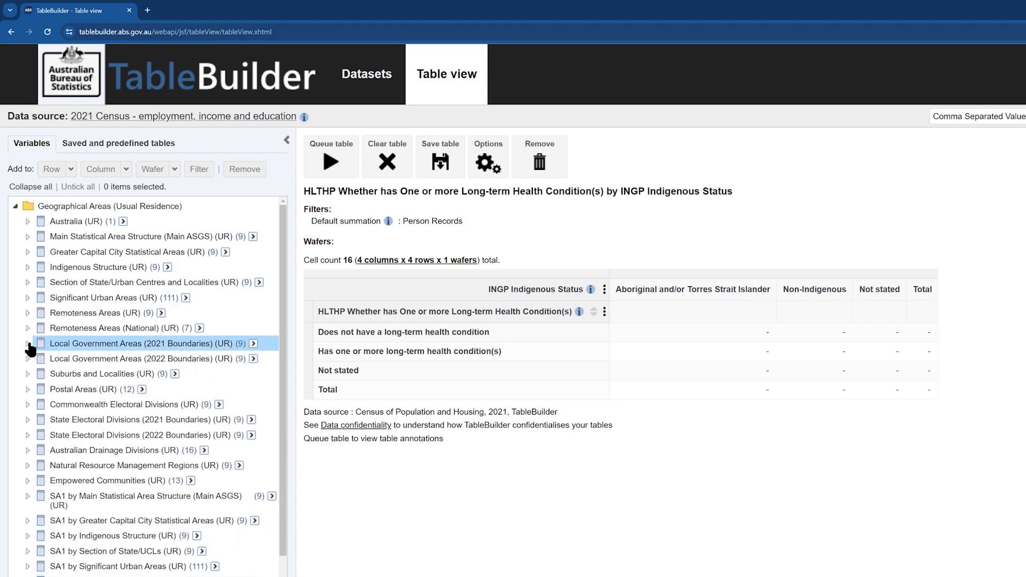
left_click(28, 359)
left_click(28, 359)
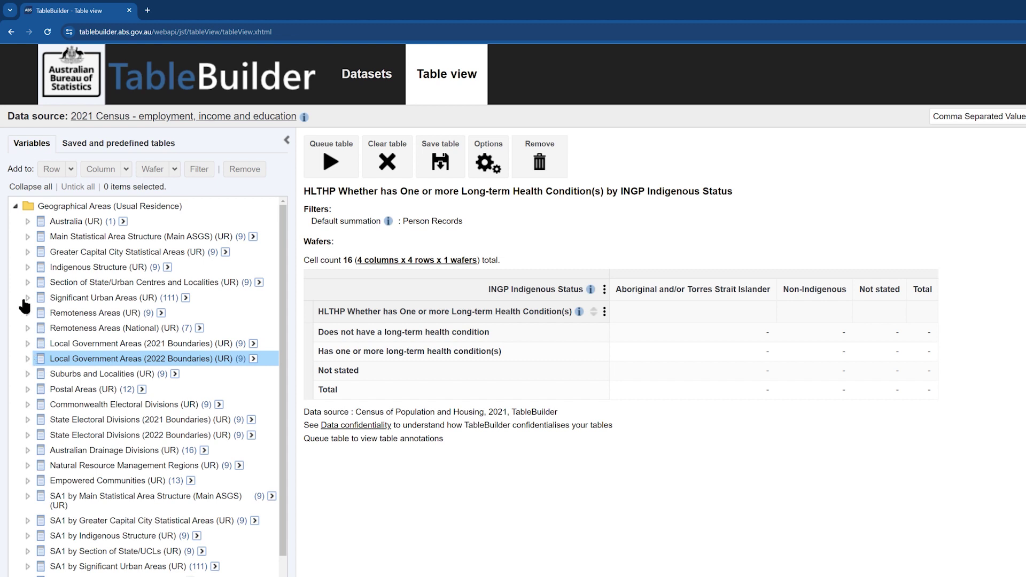
Under Indigenous Structure > Northern Territory > Alice Springs, select all ILOCs in both areas.
left_click(27, 267)
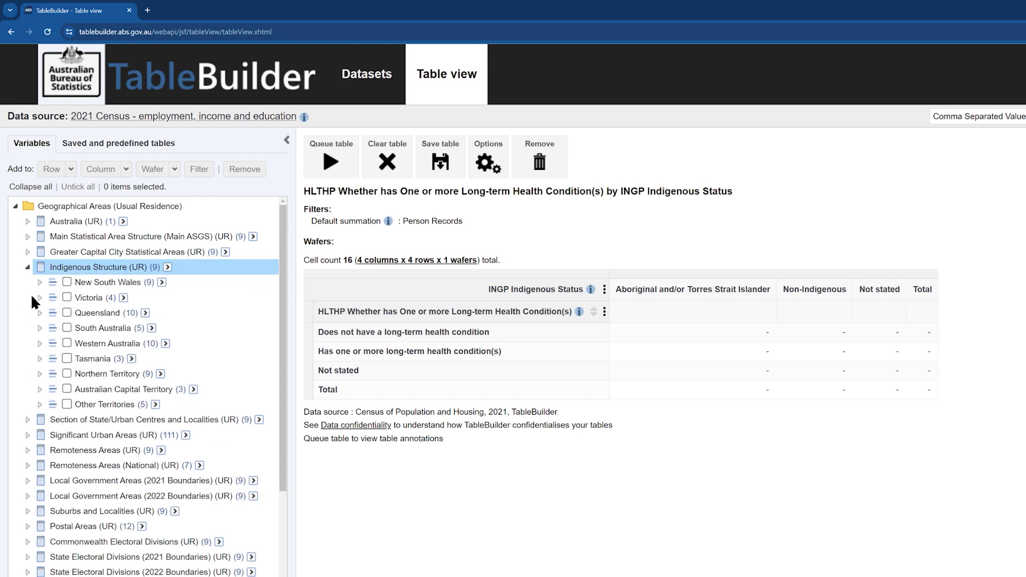
left_click(40, 375)
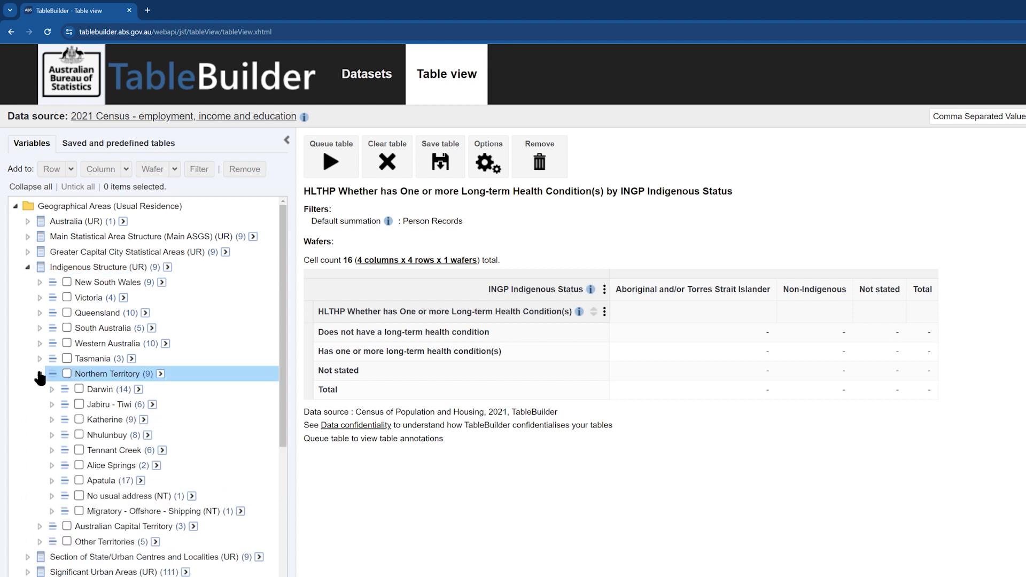
left_click(52, 465)
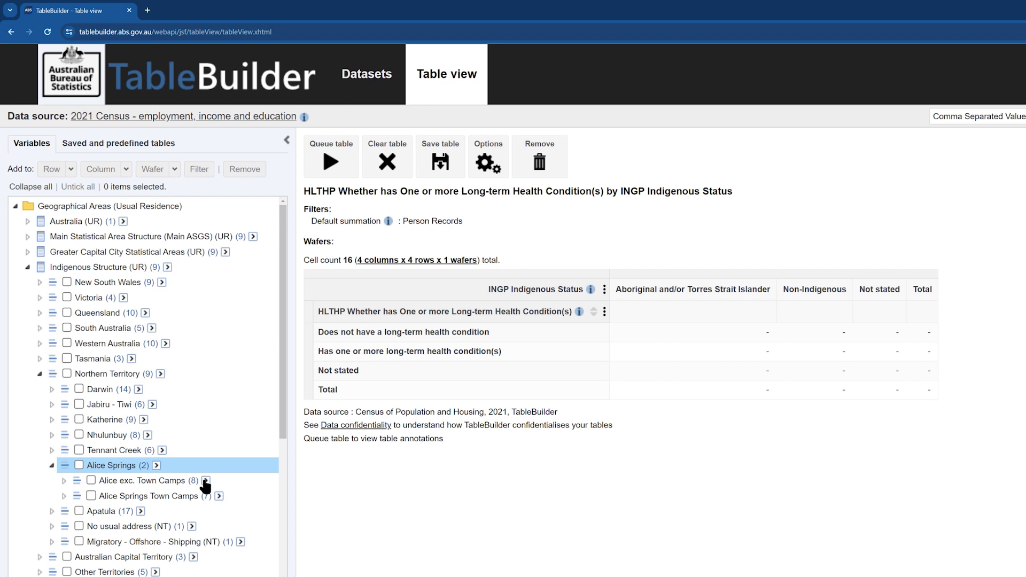
left_click(205, 482)
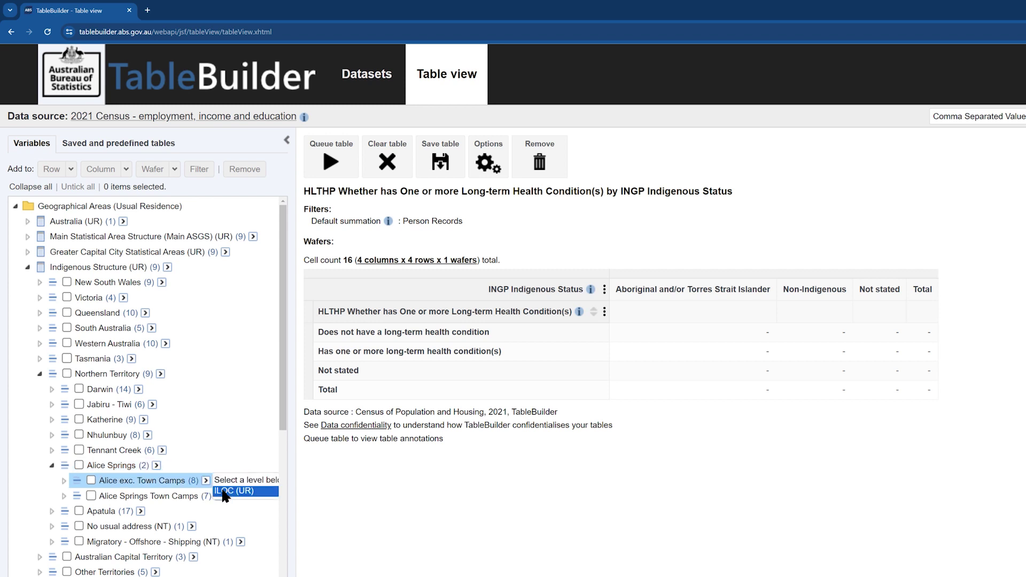
left_click(222, 491)
left_click(219, 497)
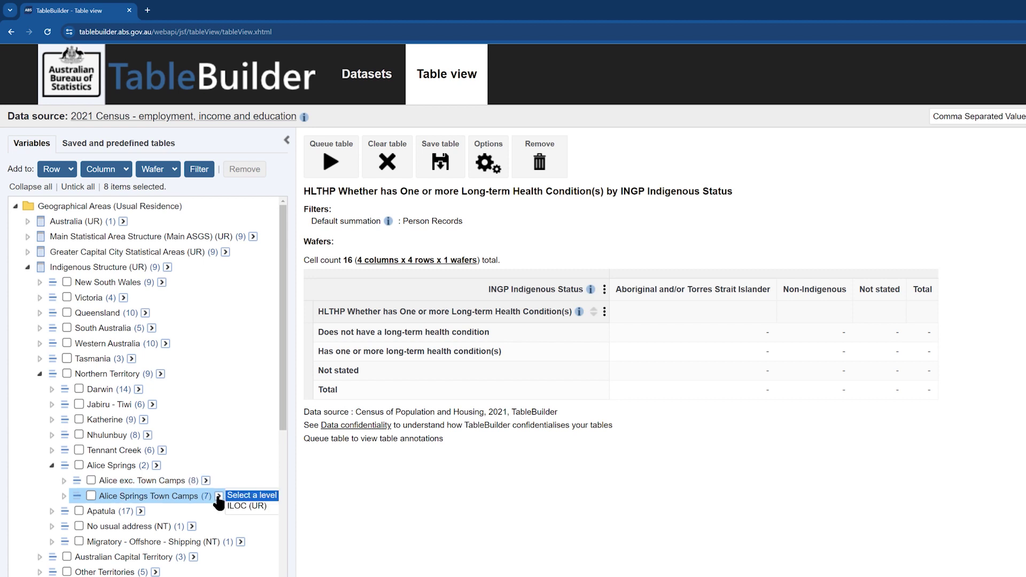
left_click(235, 506)
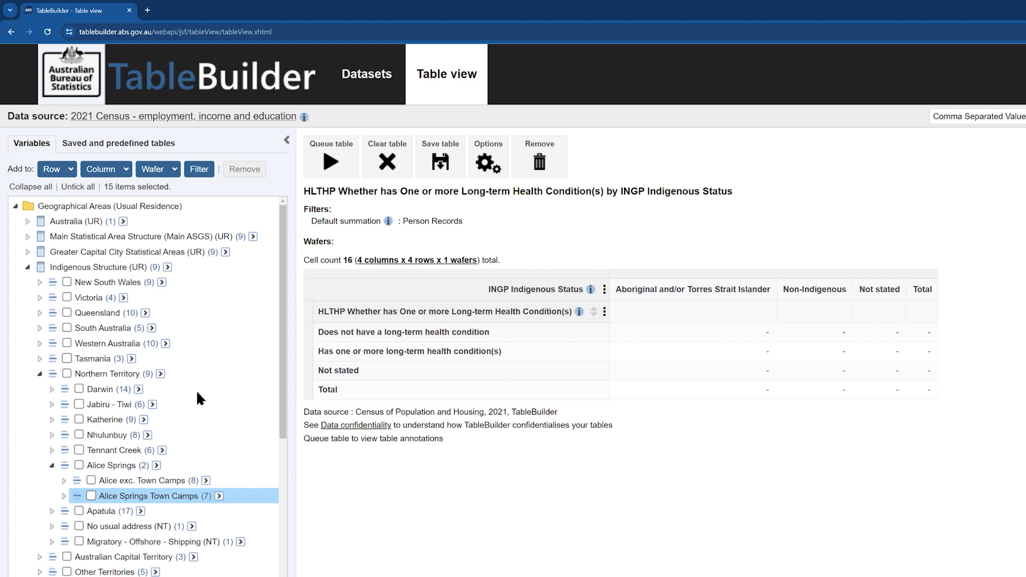
Add the selected ILOCs as wafers and keep Charles displayed (16 wafers, 256 cells).
left_click(147, 171)
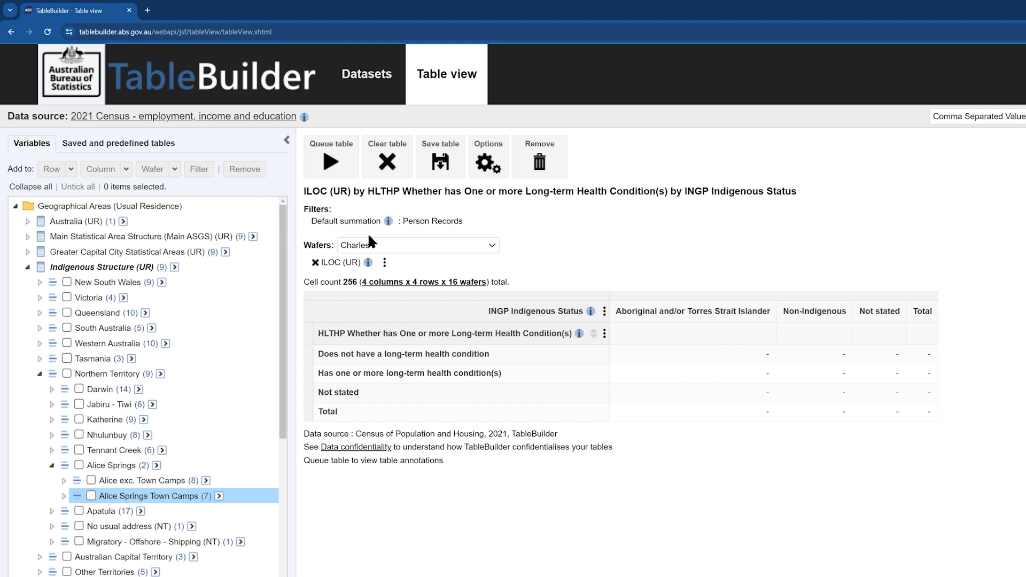
left_click(491, 246)
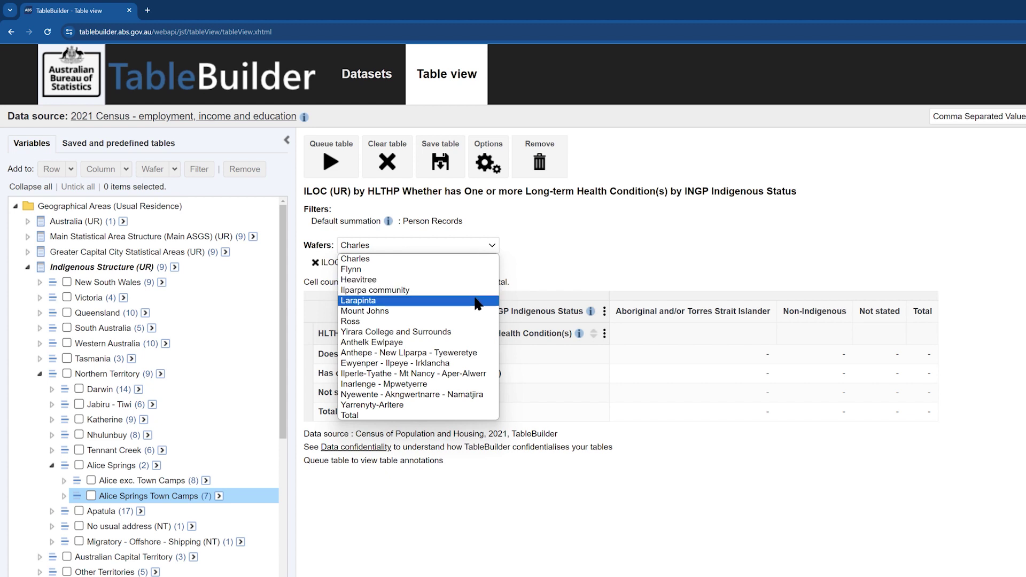
left_click(492, 247)
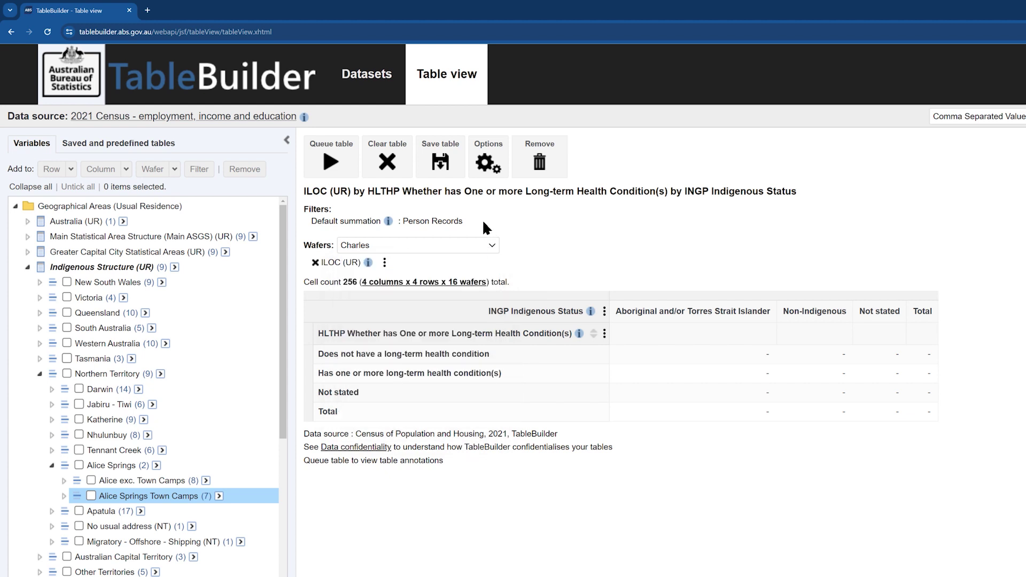
left_click(448, 166)
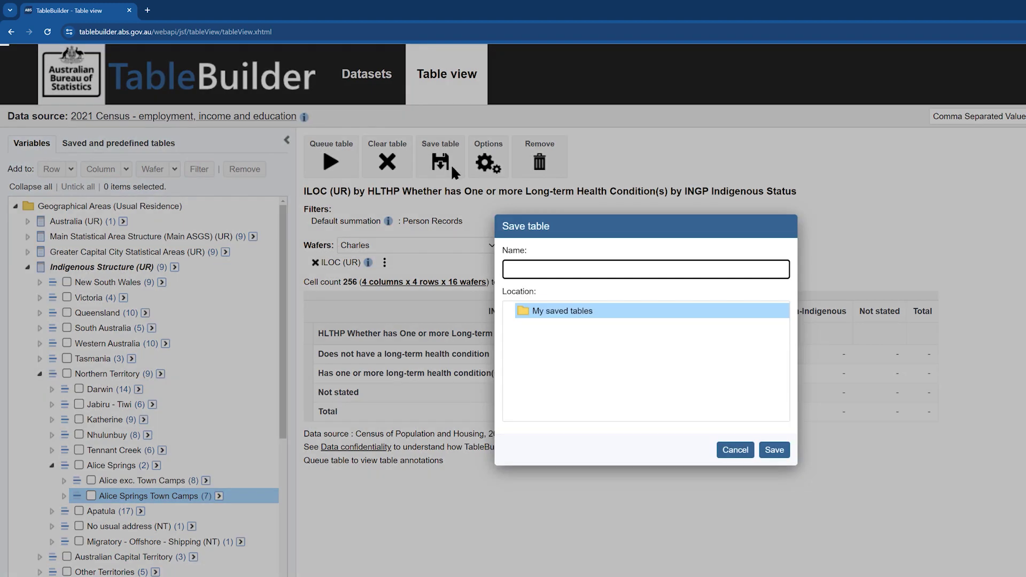
left_click(726, 453)
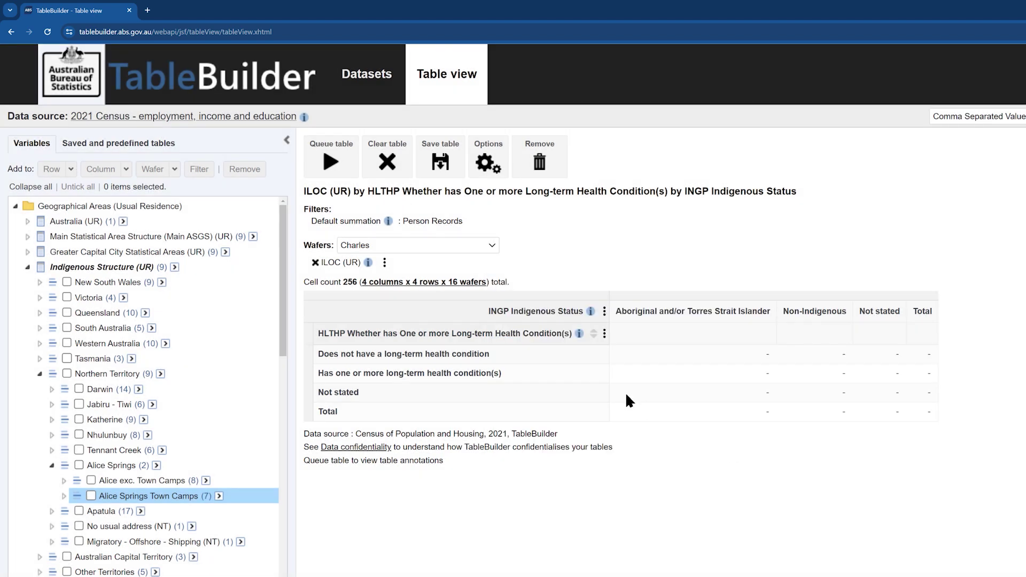
left_click(136, 147)
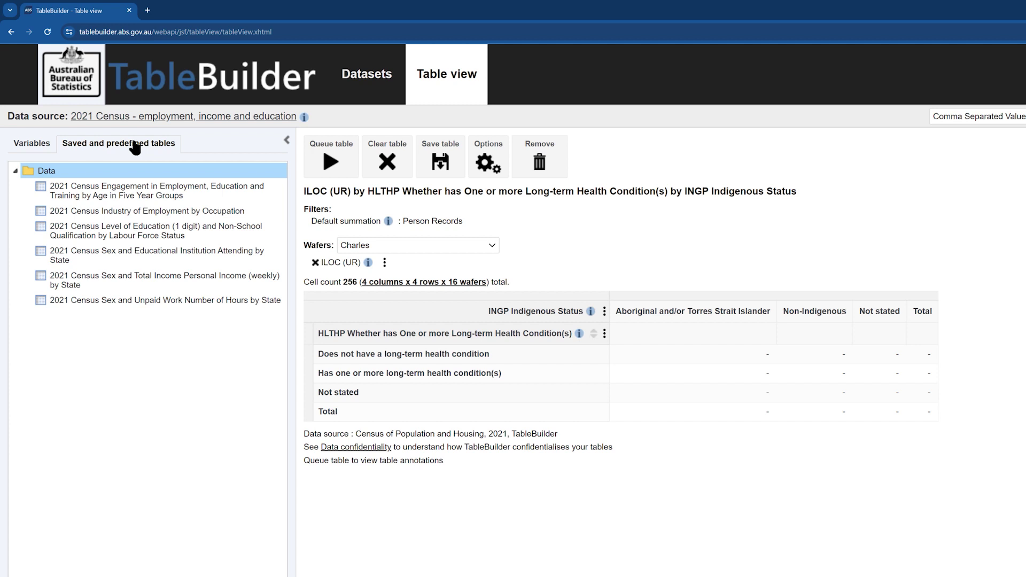
left_click(25, 145)
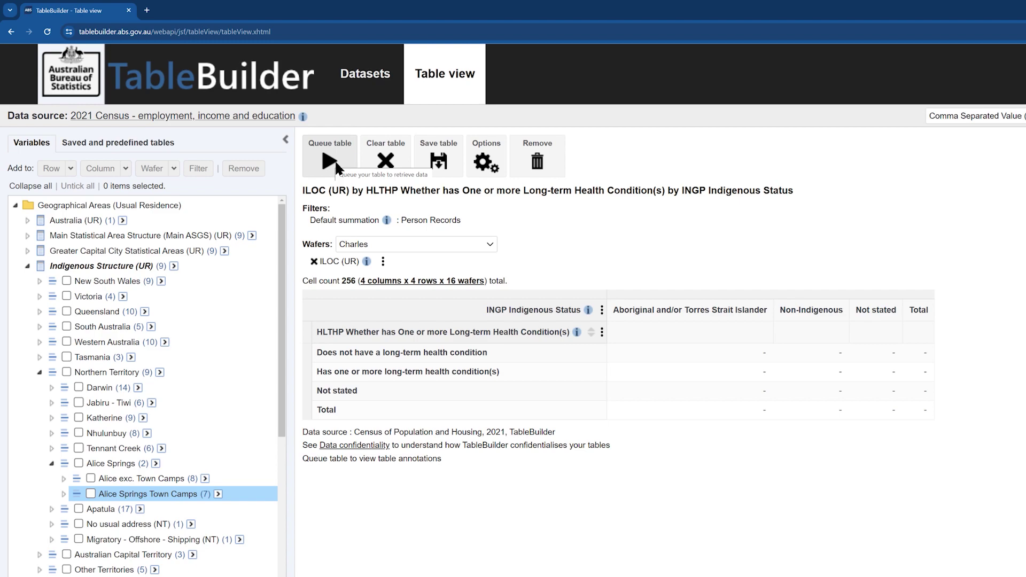
Keep the .csv format and queue the table as 'Long term health conditions in Alice Springs ILOCs'.
left_click(989, 116)
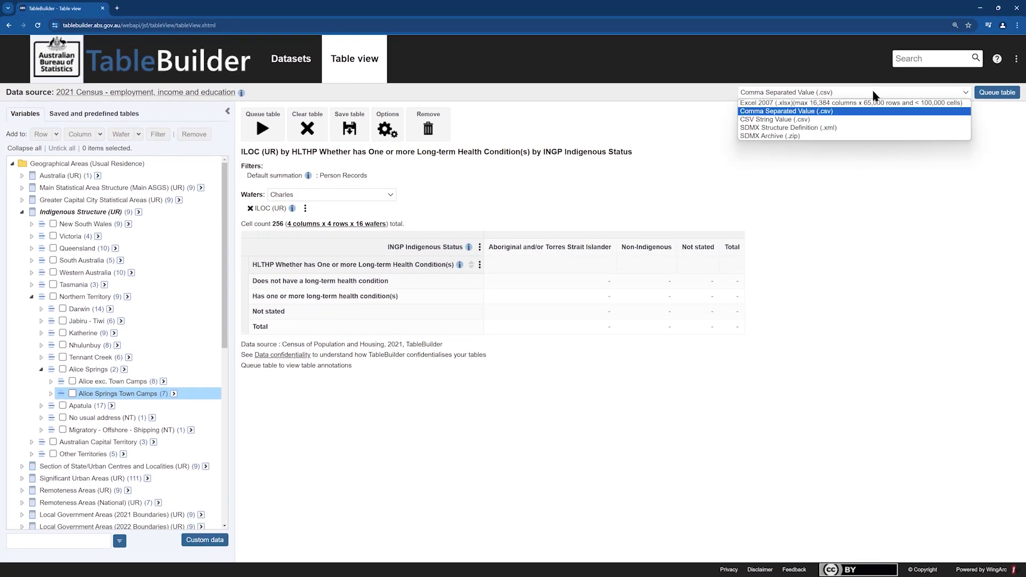
left_click(872, 90)
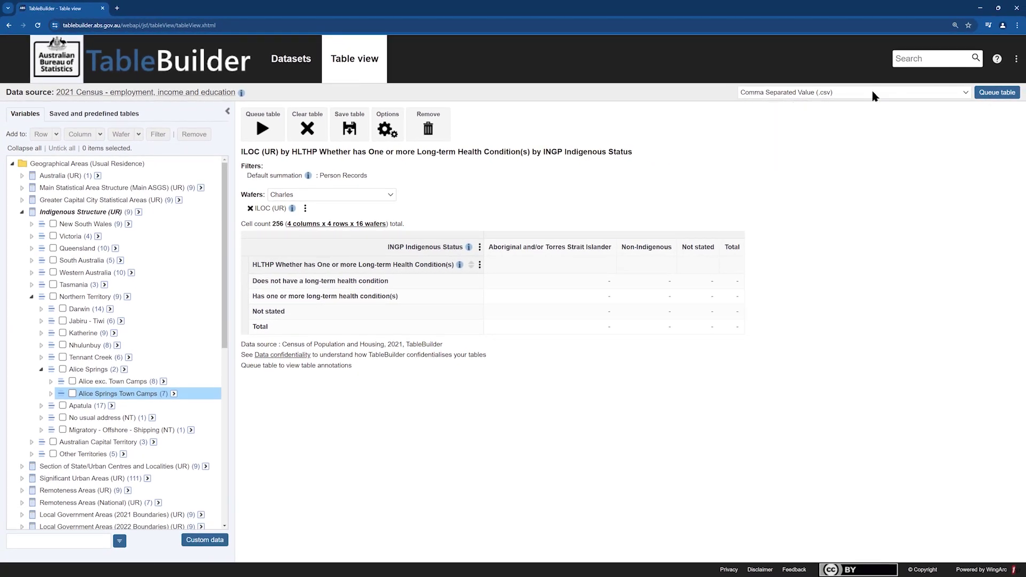
left_click(987, 96)
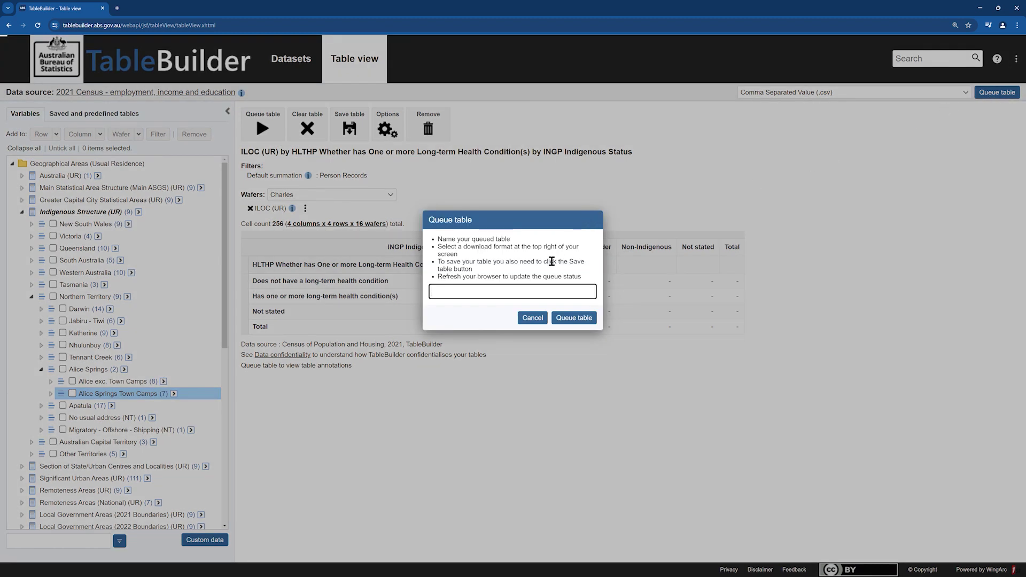
type("Long term health condition")
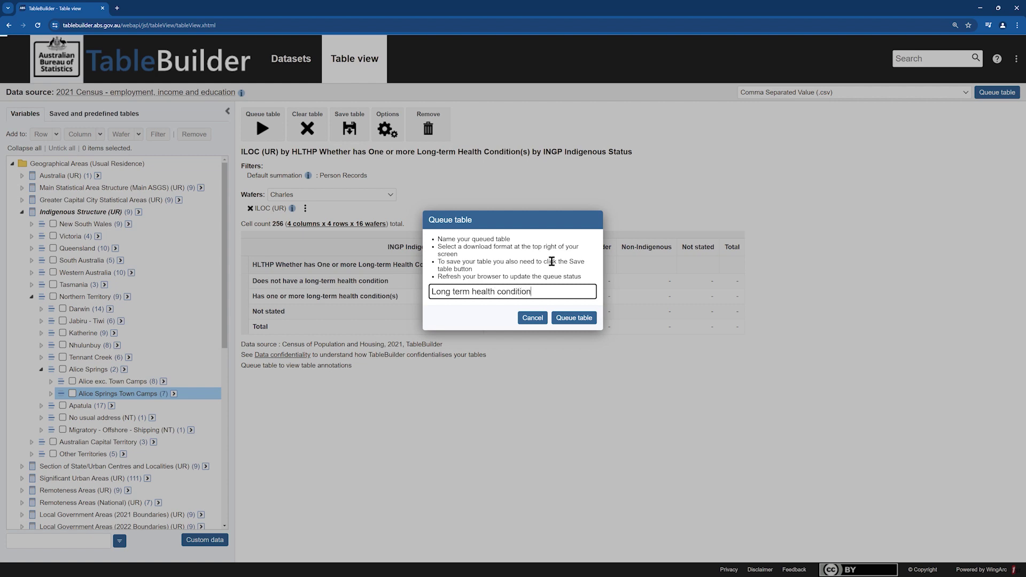
type("s in Alice Springs ILOCs")
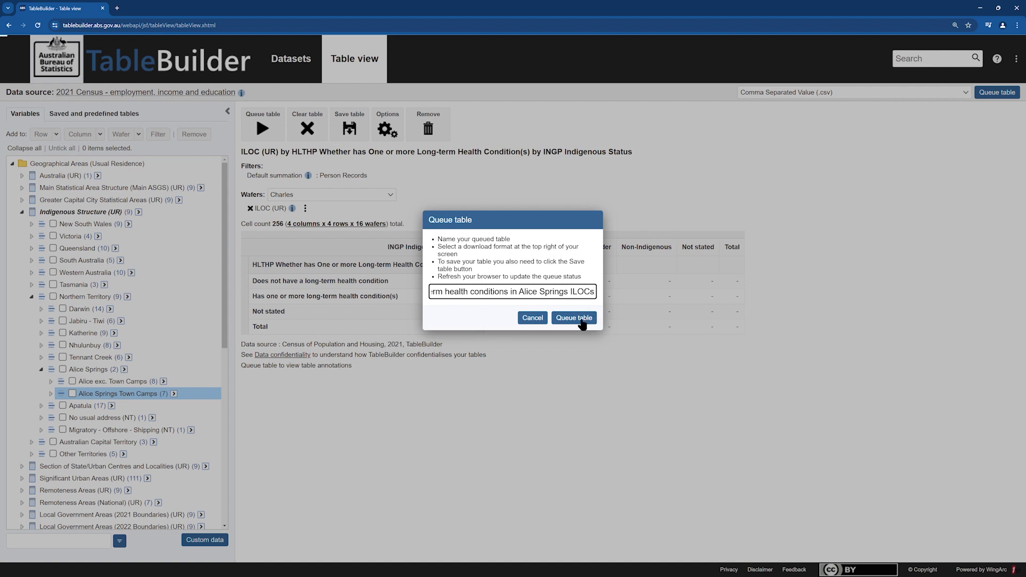
left_click(585, 320)
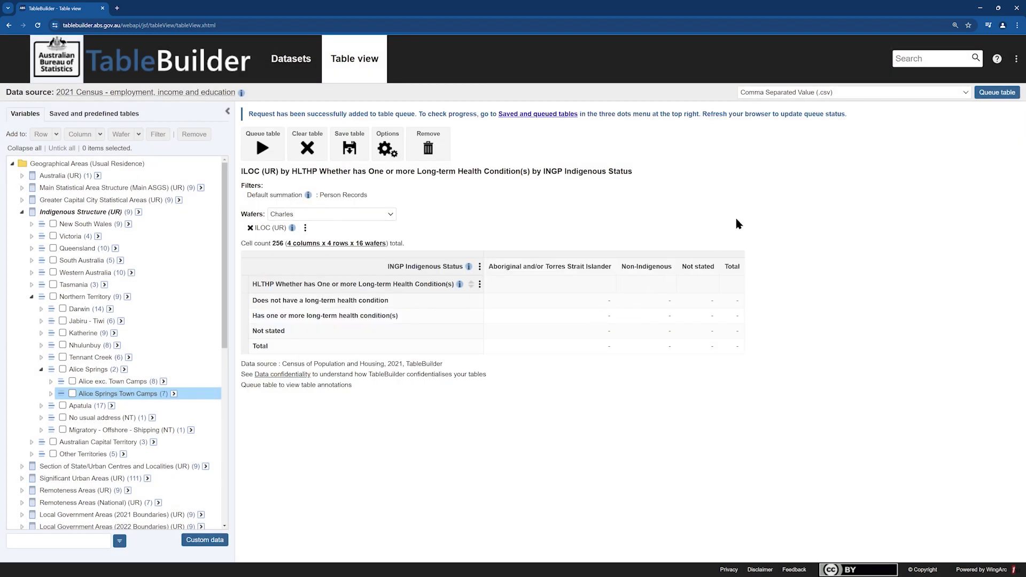
Download the completed count CSV from Saved and queued tables and go back to Table view.
left_click(1016, 60)
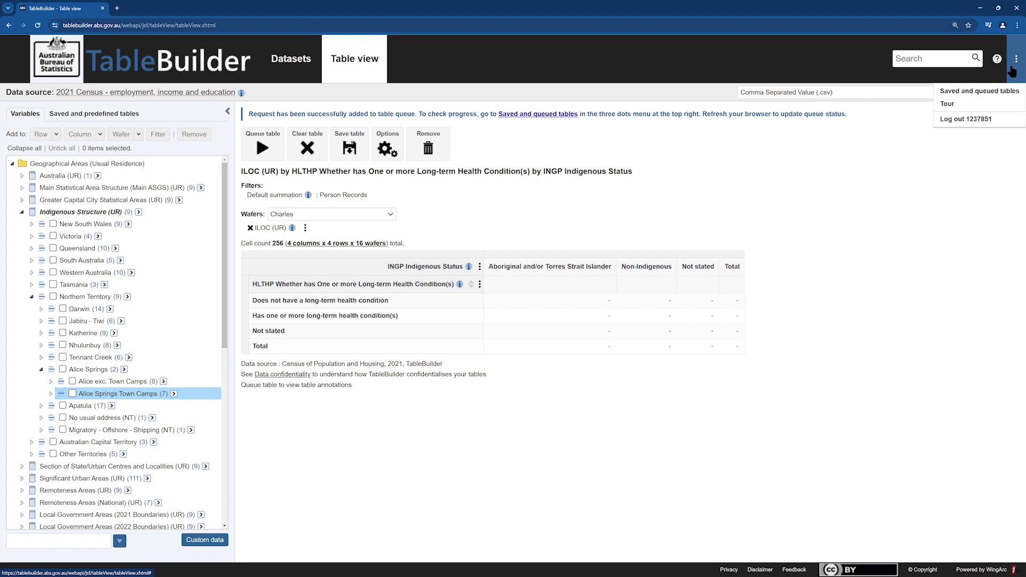
left_click(993, 93)
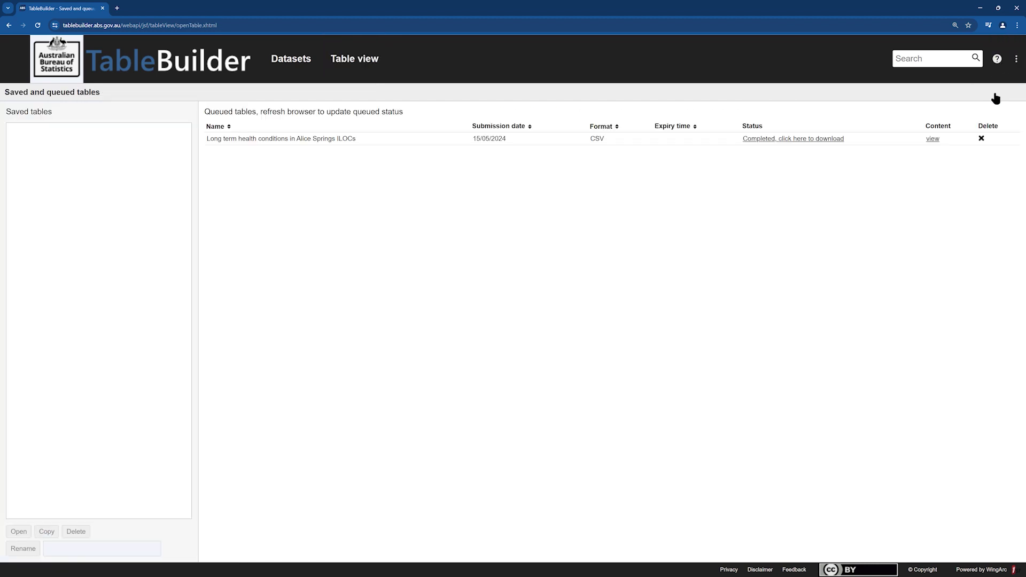
left_click(824, 143)
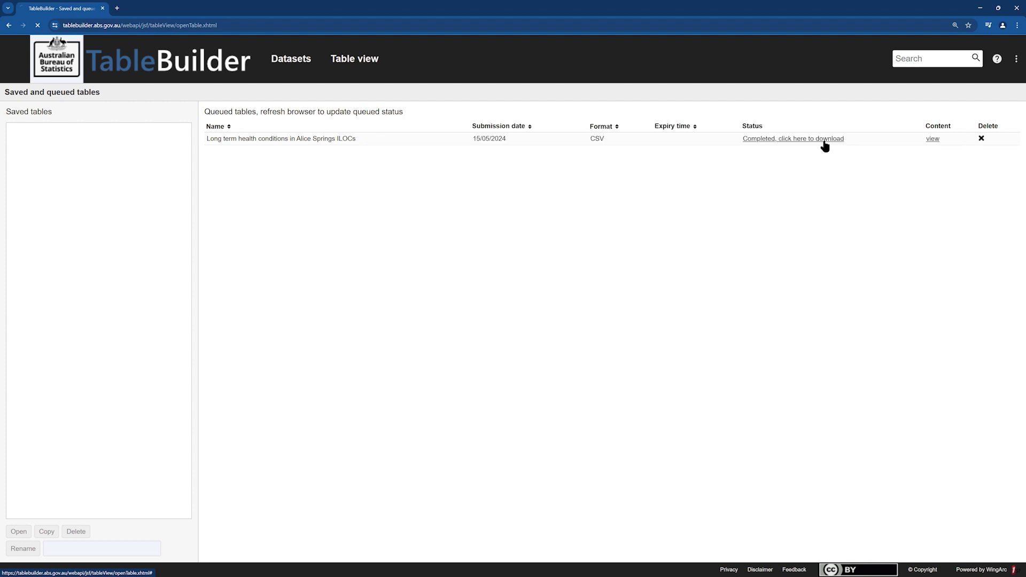
left_click(336, 57)
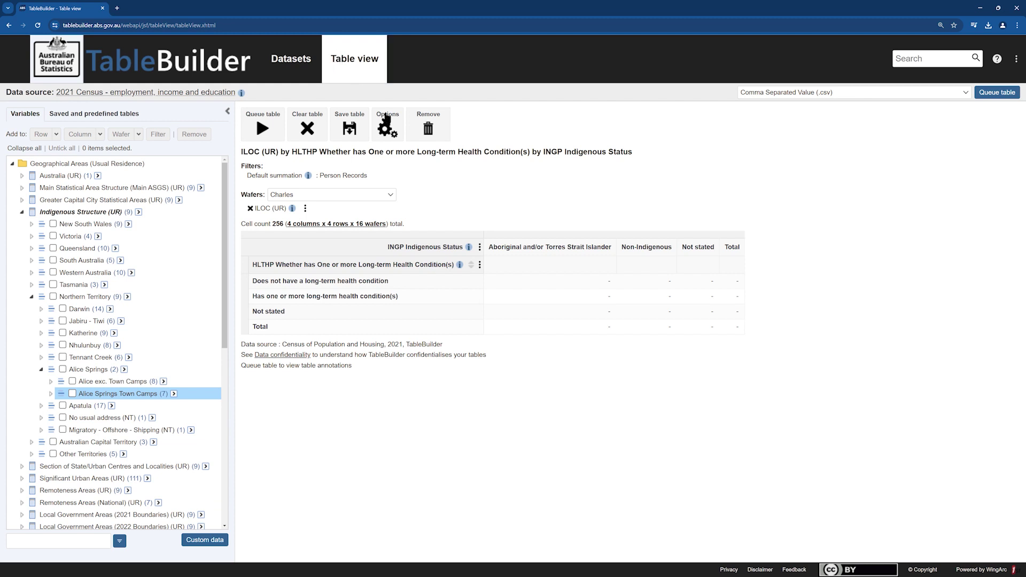
Show column percentages in the table.
left_click(386, 118)
mouse_move(420, 169)
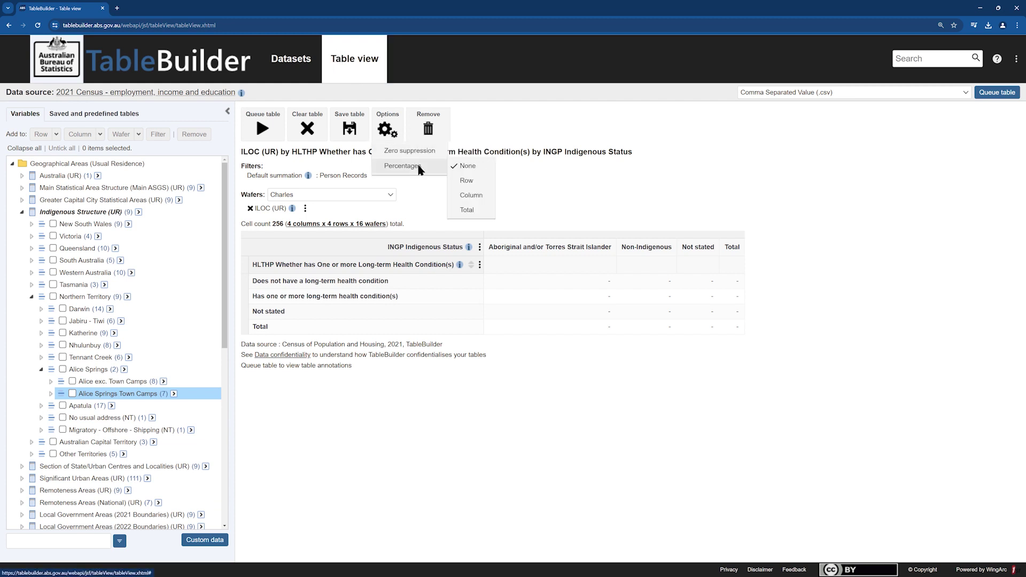
left_click(470, 195)
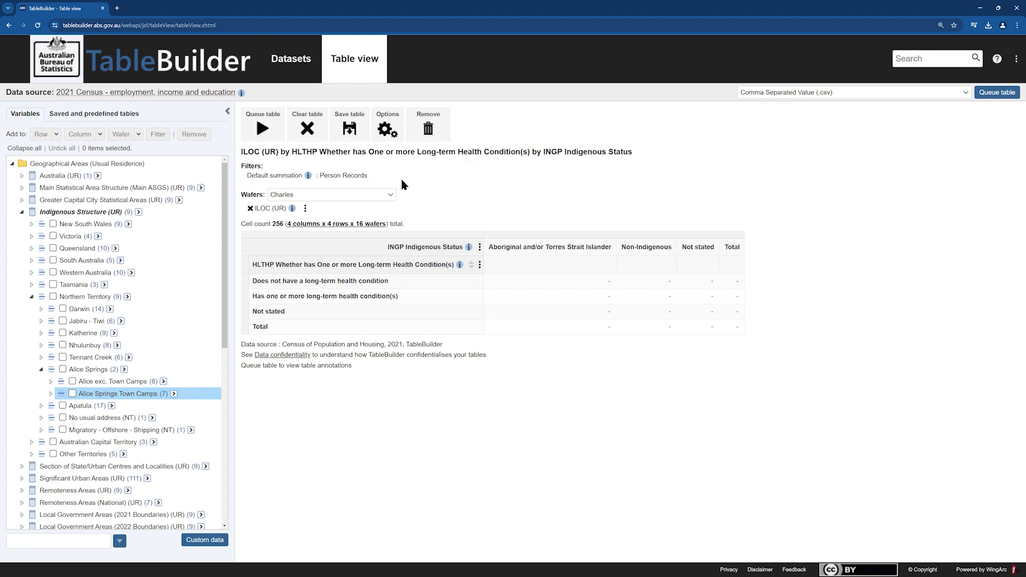
Queue the table as 'Long term health conditions in Alice Springs ILOCs %'.
left_click(262, 129)
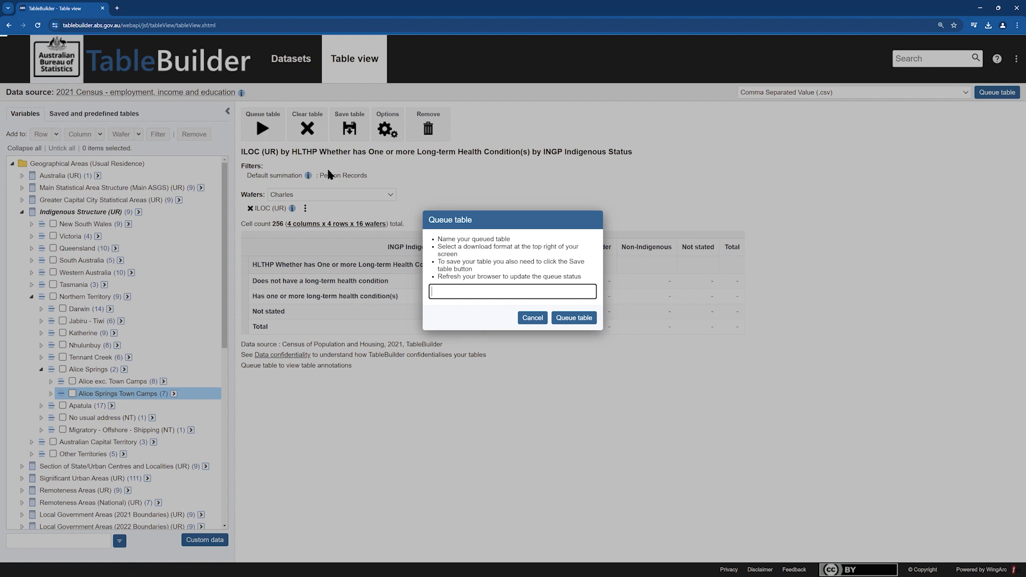
type("Long term health conditions in Al")
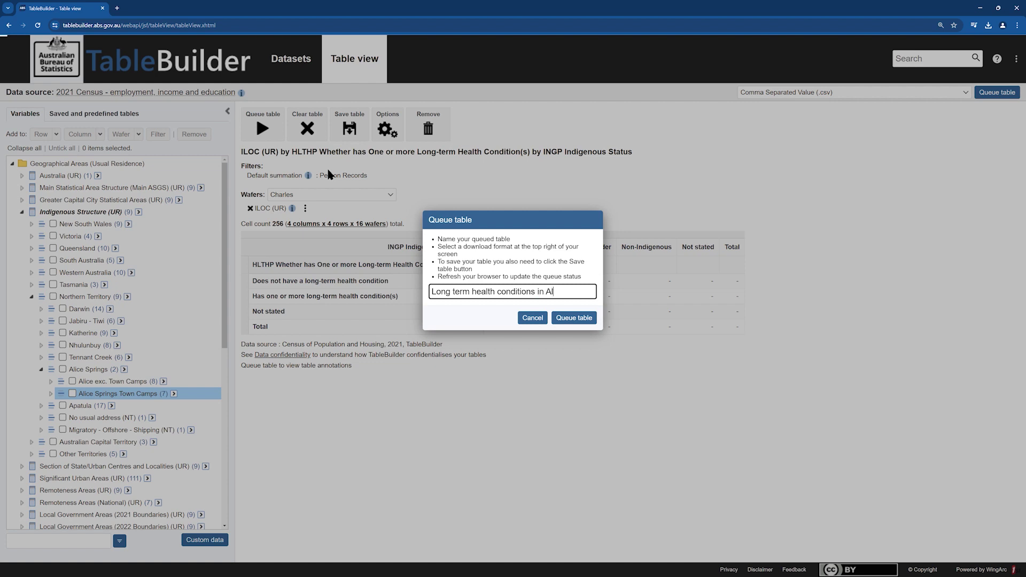
type("ice Springs ILOCs")
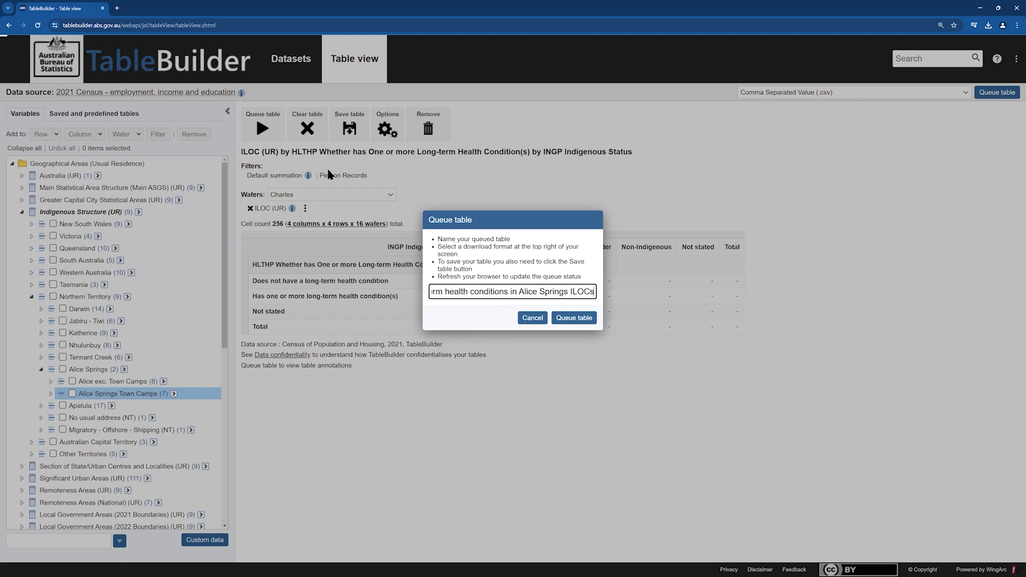
type(" %")
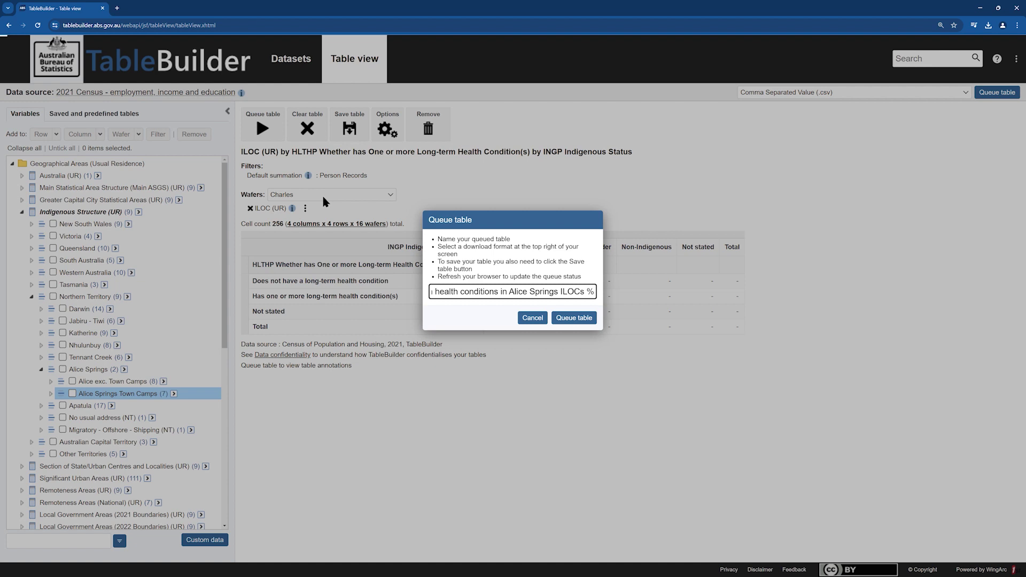
left_click(574, 319)
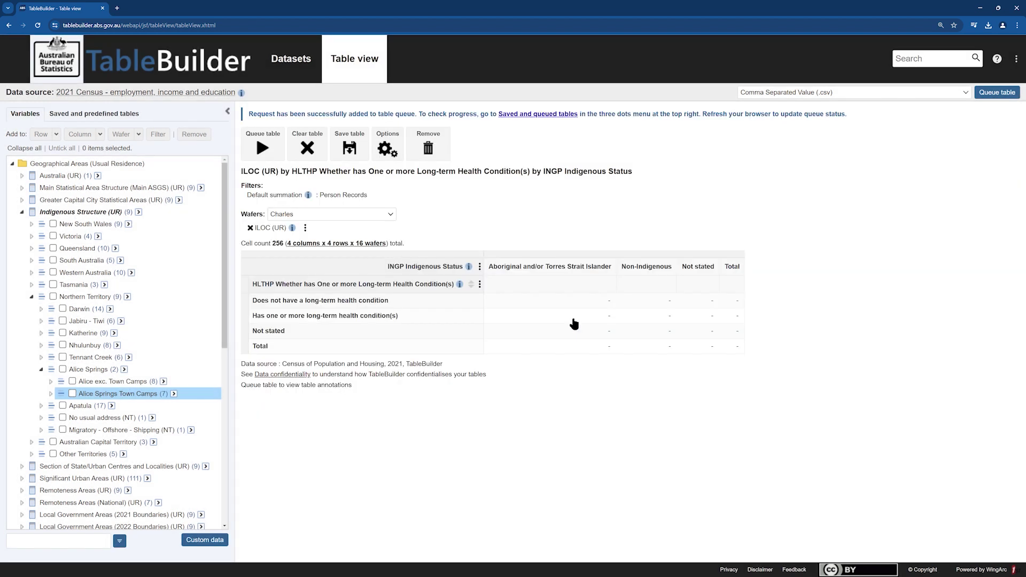
Download the second (%) row's CSV from the Saved and queued tables page.
left_click(1013, 68)
left_click(975, 92)
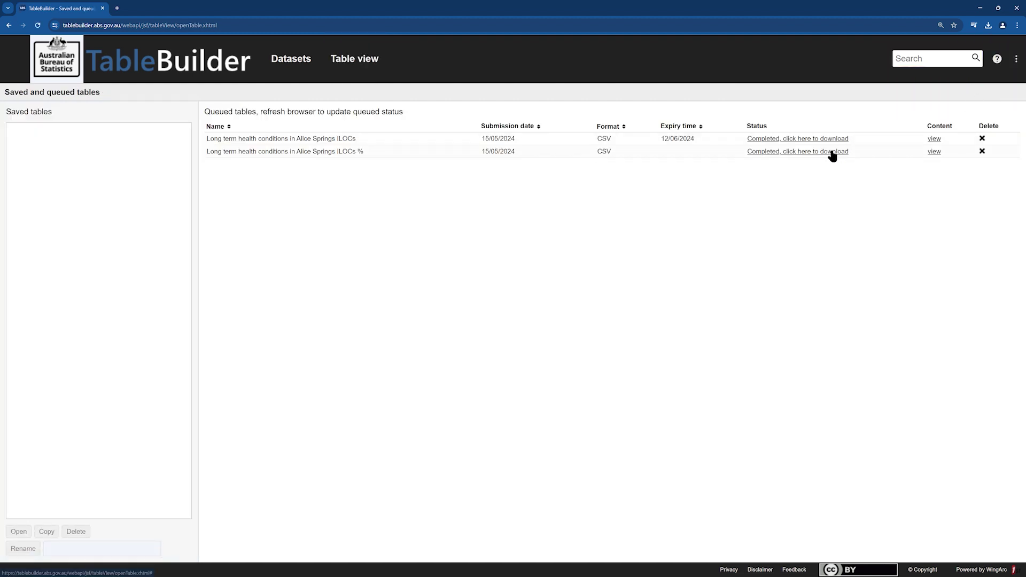
left_click(832, 155)
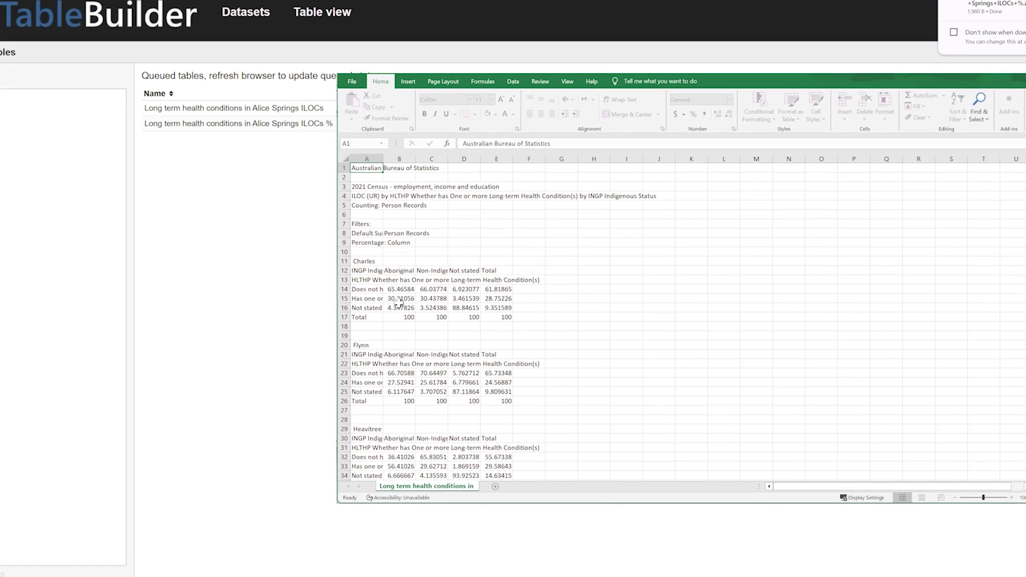
left_click(395, 301)
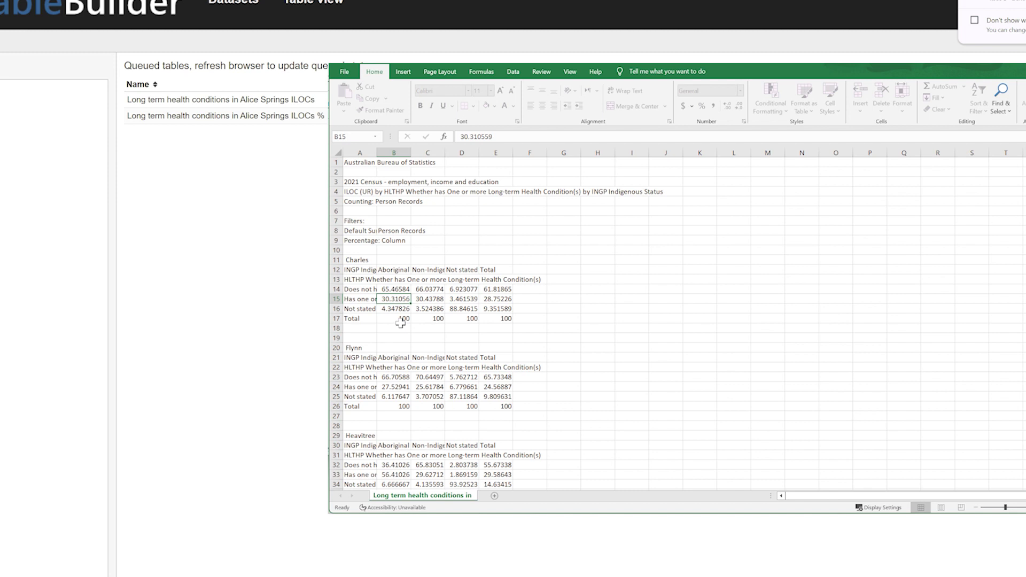